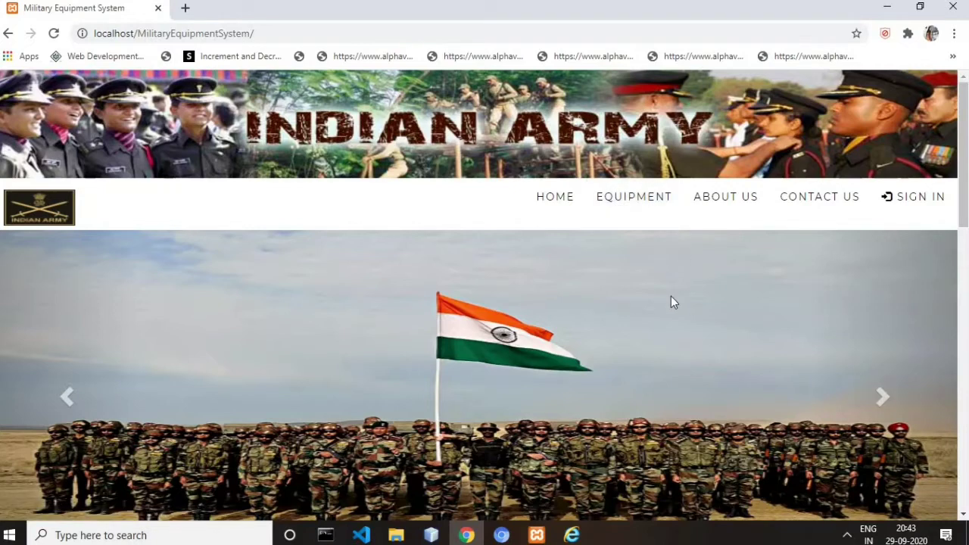
- Scroll through the home page's equipment images, army section tiles and footer
scroll(670, 302, "down", 1)
scroll(671, 301, "up", 1)
left_click(633, 215)
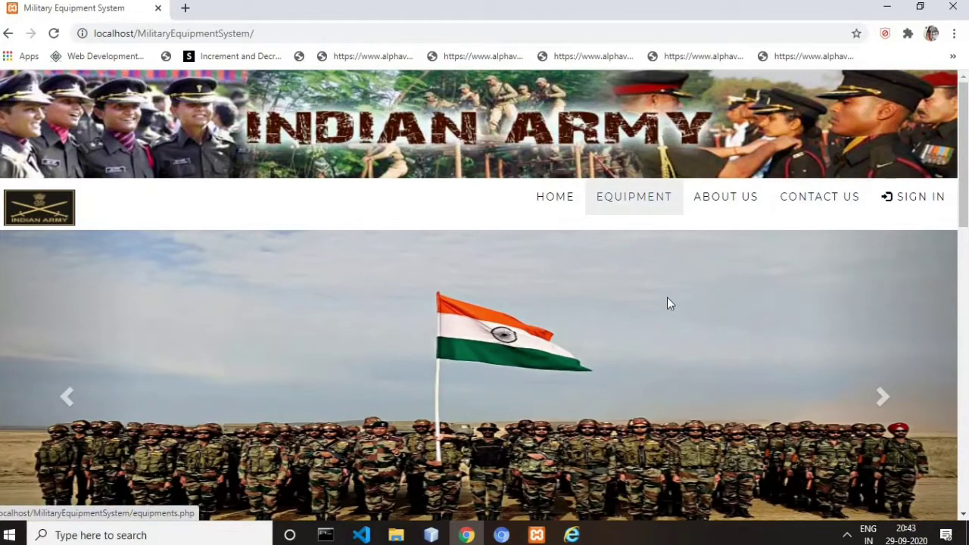
scroll(667, 304, "down", 2)
scroll(667, 303, "down", 2)
scroll(667, 303, "down", 1)
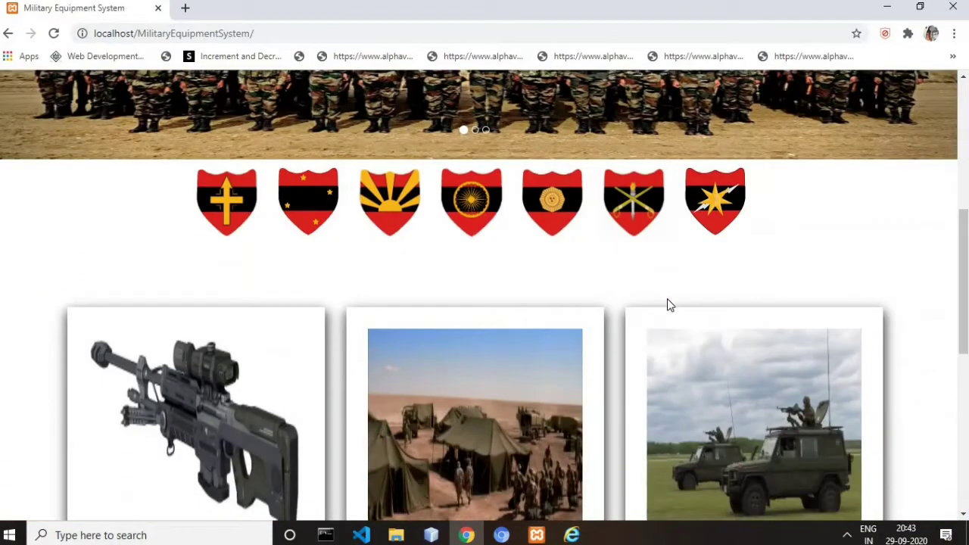
scroll(667, 303, "down", 5)
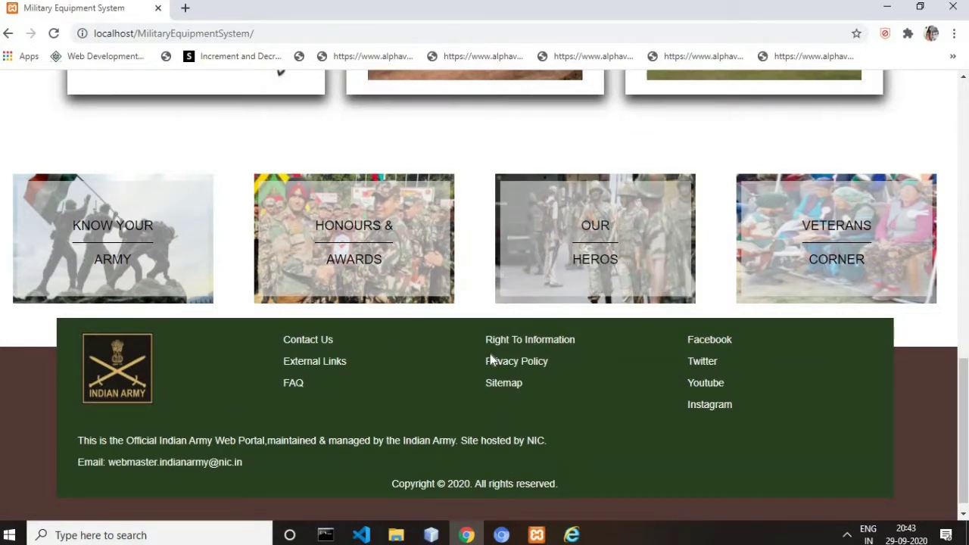
scroll(490, 355, "up", 3)
scroll(490, 354, "up", 4)
scroll(490, 354, "up", 4)
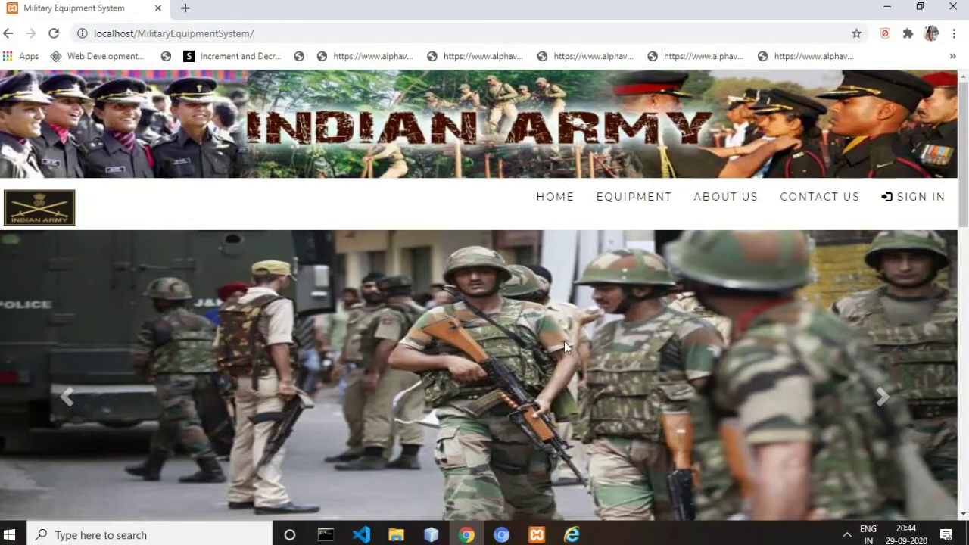
scroll(519, 335, "down", 2)
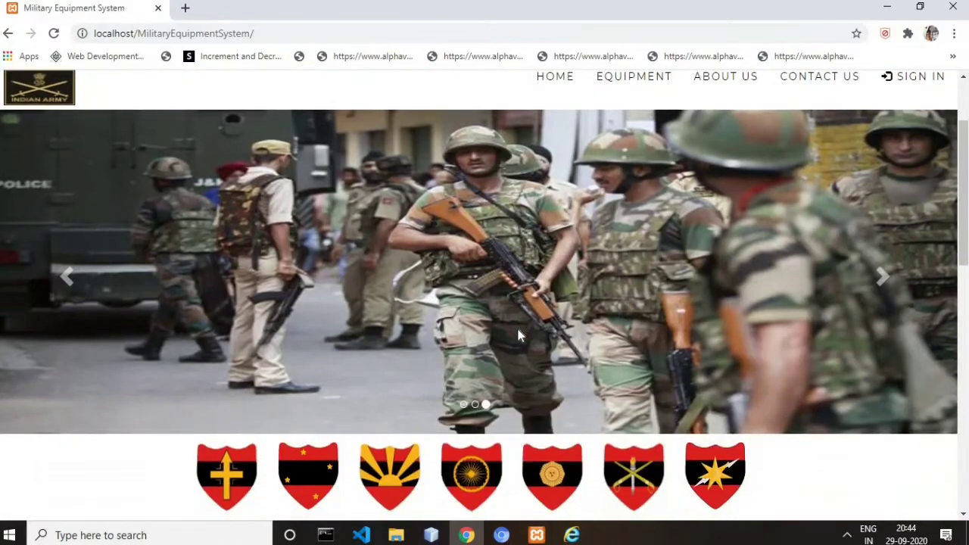
- Advance the banner slideshow to its third photo, then scroll the page again
left_click(889, 282)
left_click(890, 281)
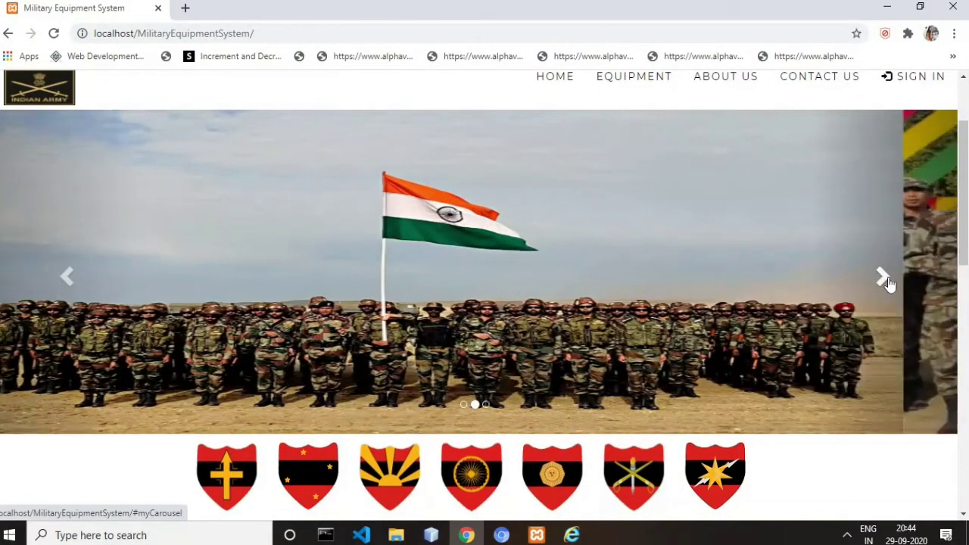
left_click(889, 282)
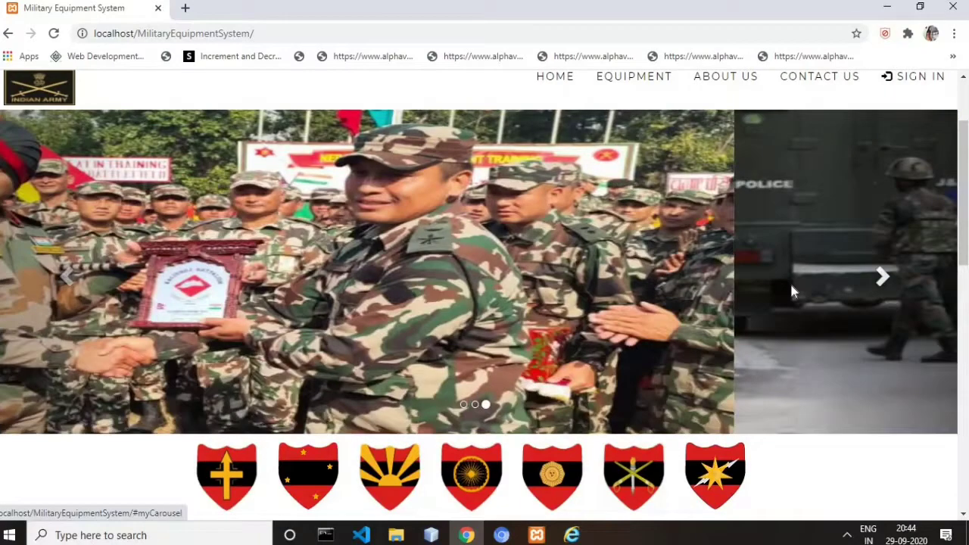
scroll(744, 292, "down", 3)
scroll(746, 297, "down", 2)
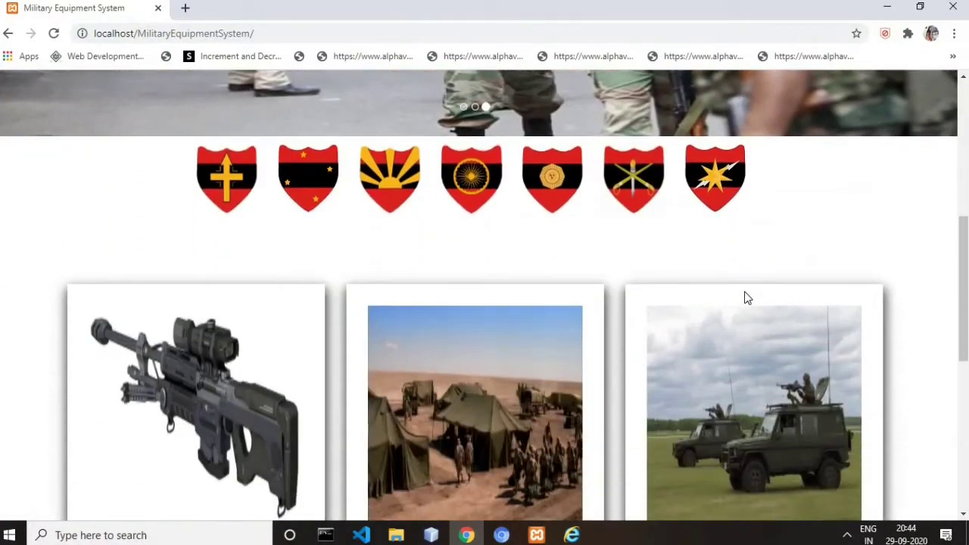
scroll(746, 298, "down", 1)
scroll(746, 297, "down", 2)
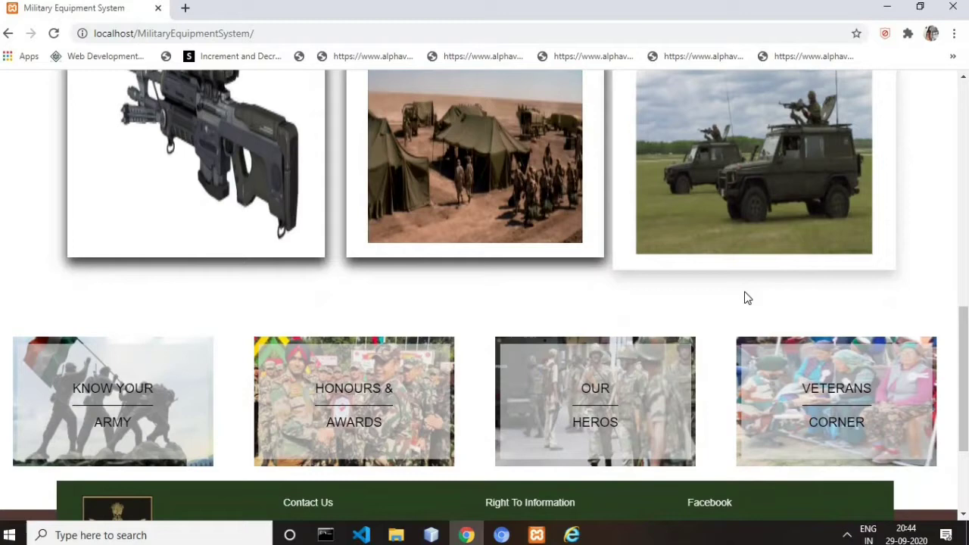
scroll(745, 298, "down", 1)
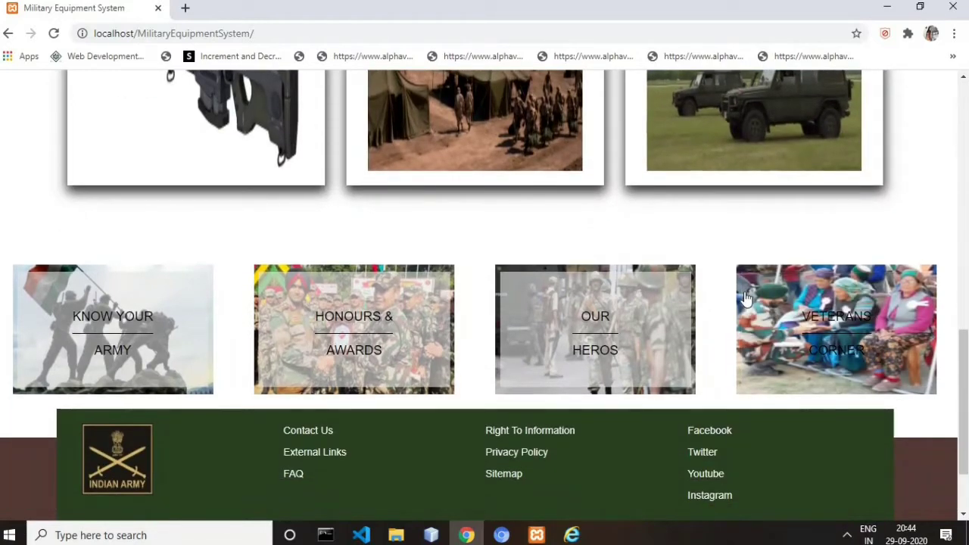
scroll(746, 298, "down", 1)
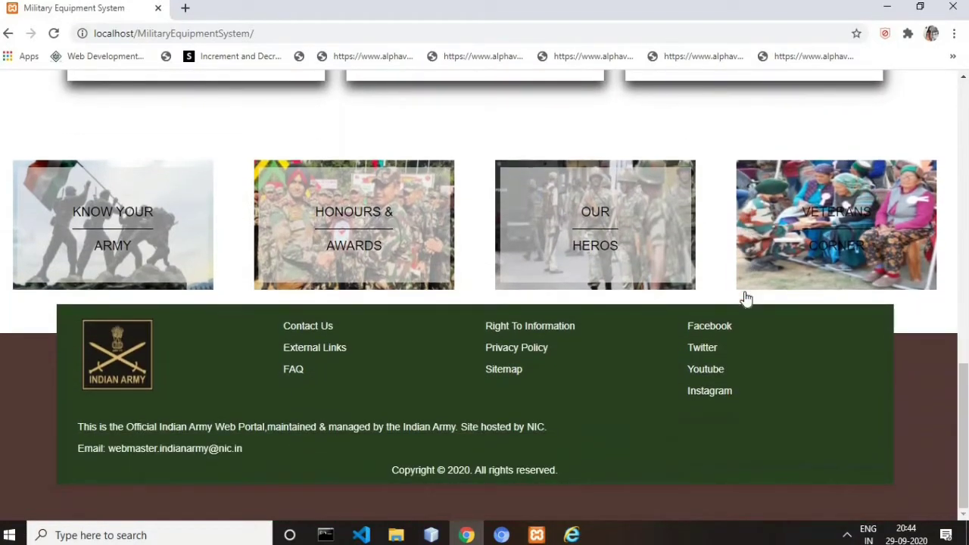
scroll(745, 297, "up", 3)
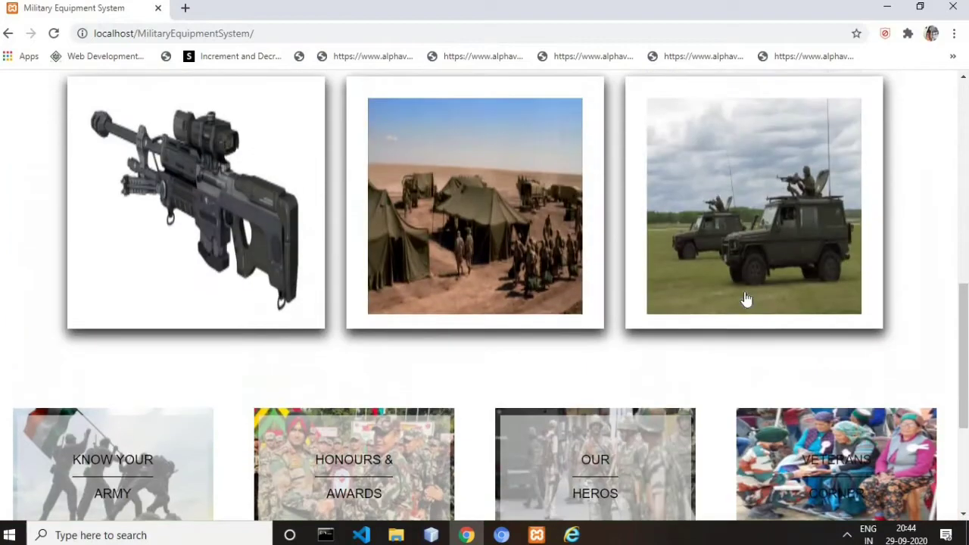
scroll(745, 297, "up", 1)
scroll(746, 297, "up", 4)
scroll(746, 297, "up", 2)
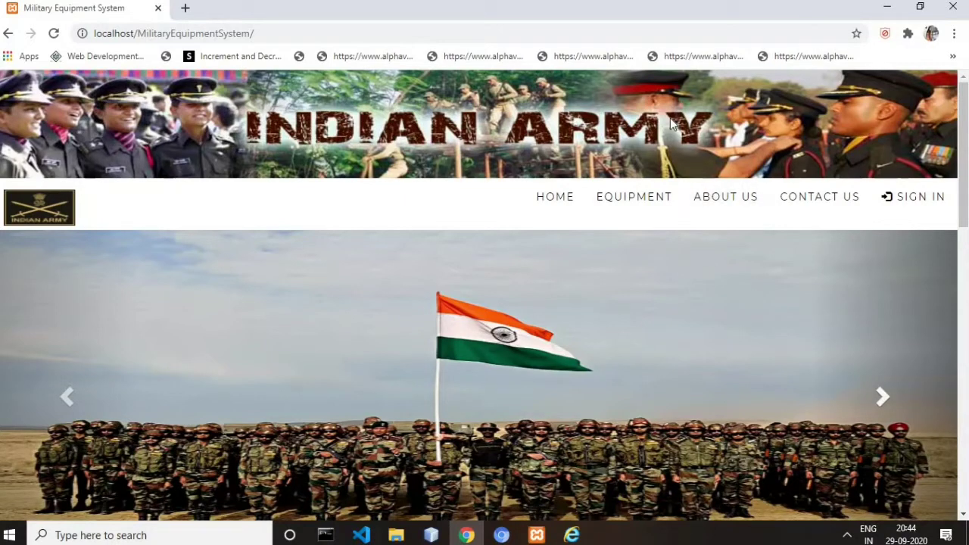
- Browse the Equipment catalogue page
left_click(635, 201)
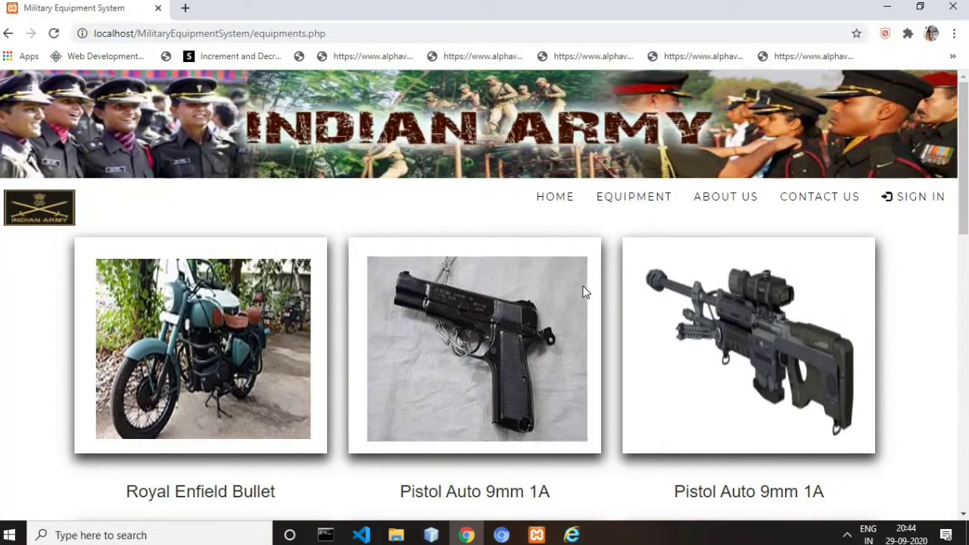
scroll(583, 291, "down", 1)
scroll(583, 292, "down", 2)
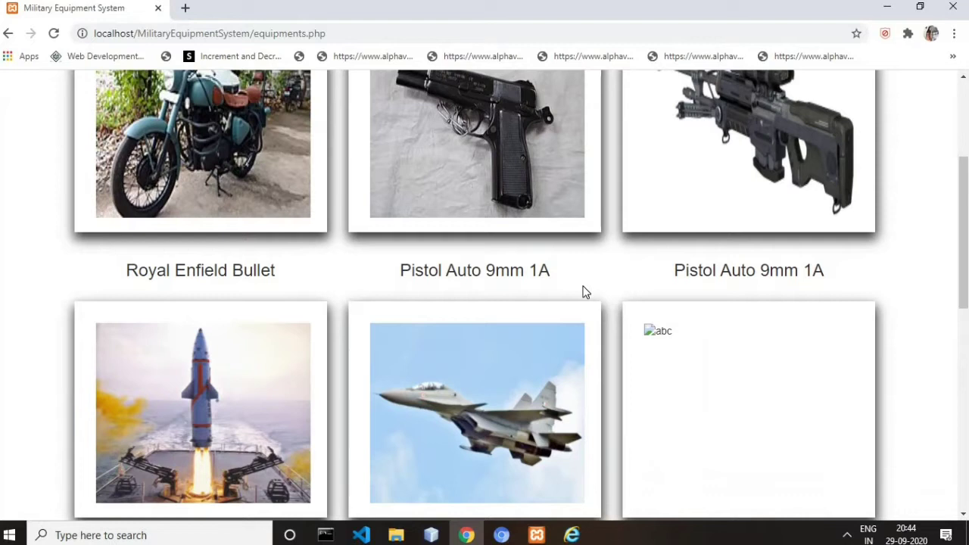
scroll(583, 292, "down", 1)
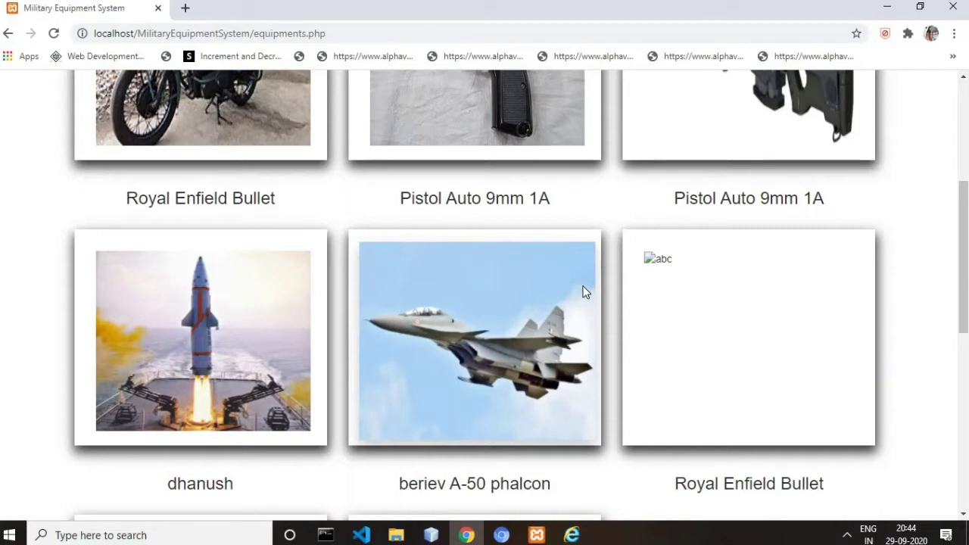
scroll(584, 293, "down", 2)
scroll(584, 273, "up", 5)
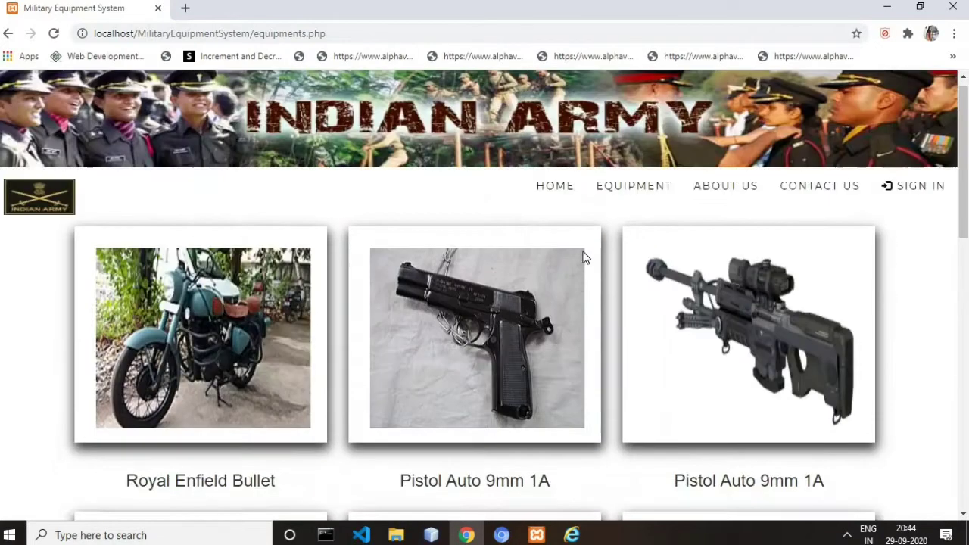
- Read through the About Us page on the army's ethos
left_click(714, 198)
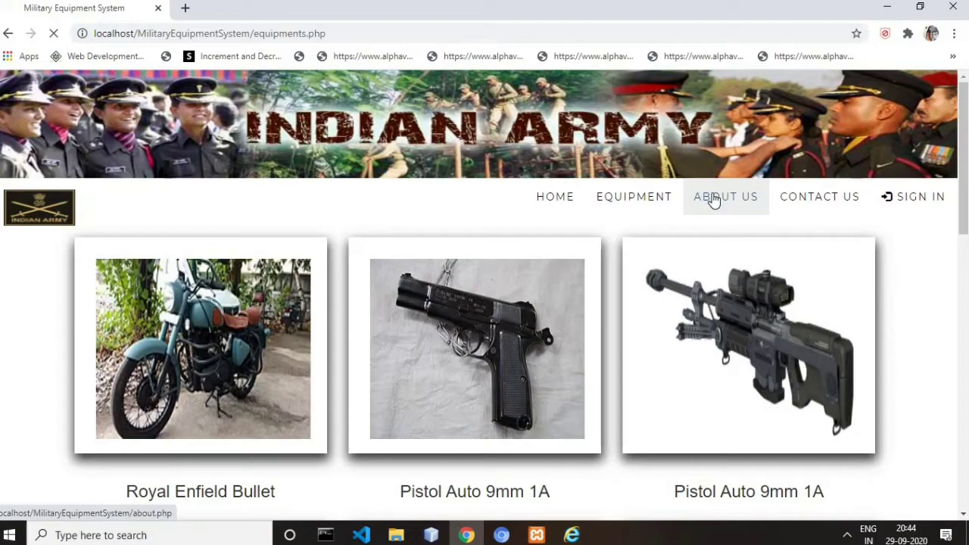
scroll(596, 301, "down", 3)
scroll(596, 300, "down", 2)
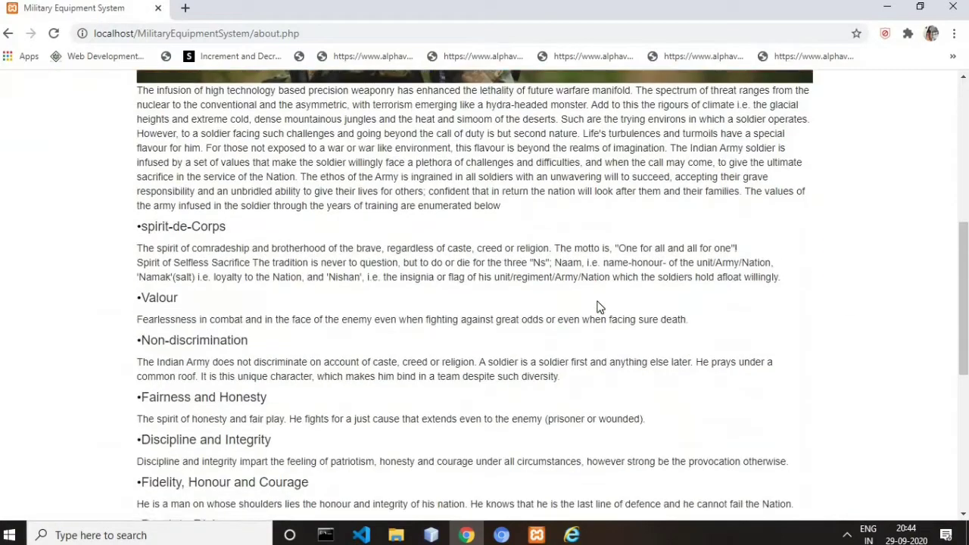
scroll(598, 301, "up", 3)
scroll(598, 301, "up", 2)
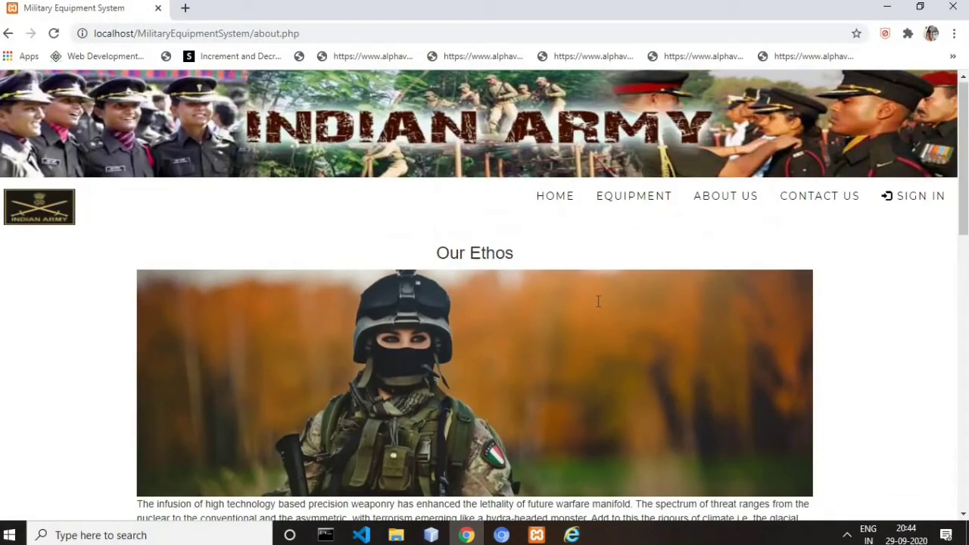
- Review the Contact Us enquiry form and office contact details
left_click(813, 206)
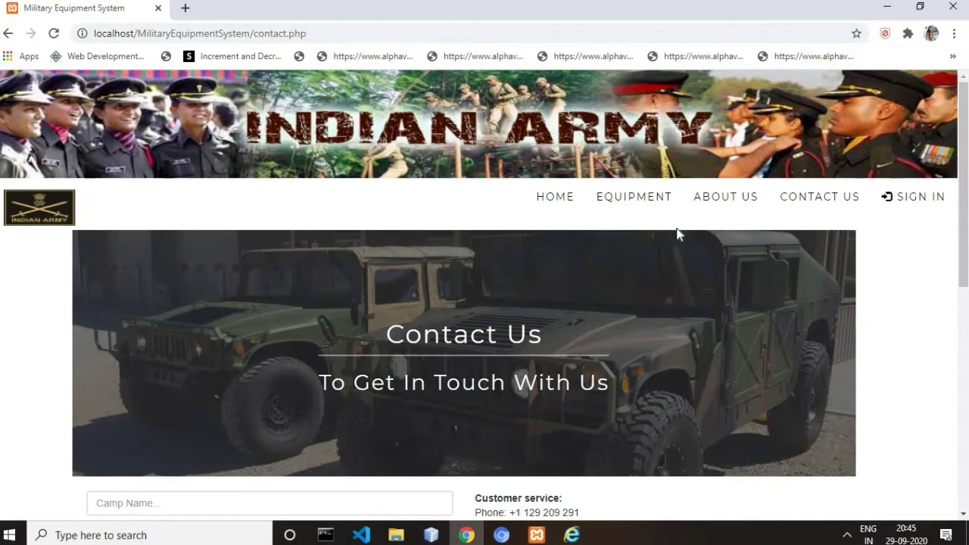
scroll(664, 311, "down", 2)
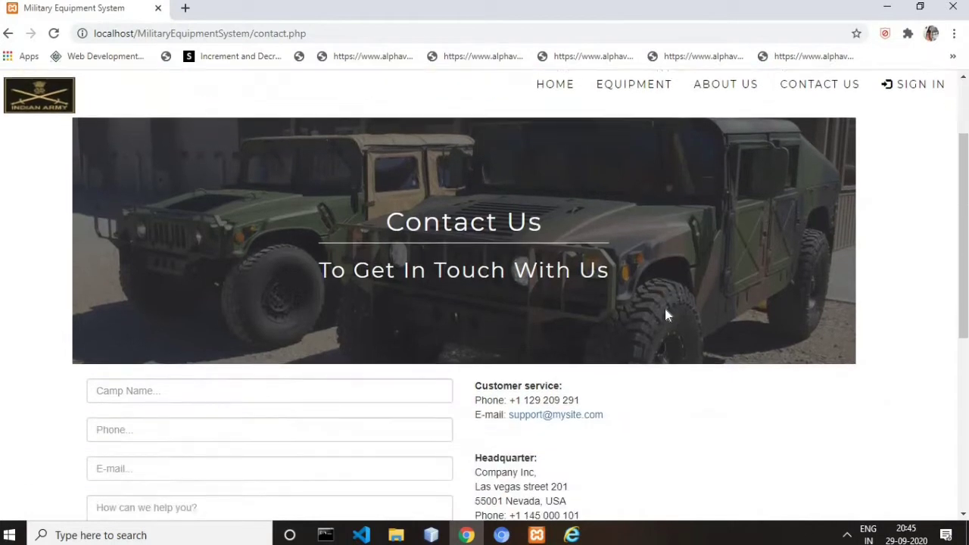
scroll(666, 312, "down", 1)
scroll(500, 356, "down", 1)
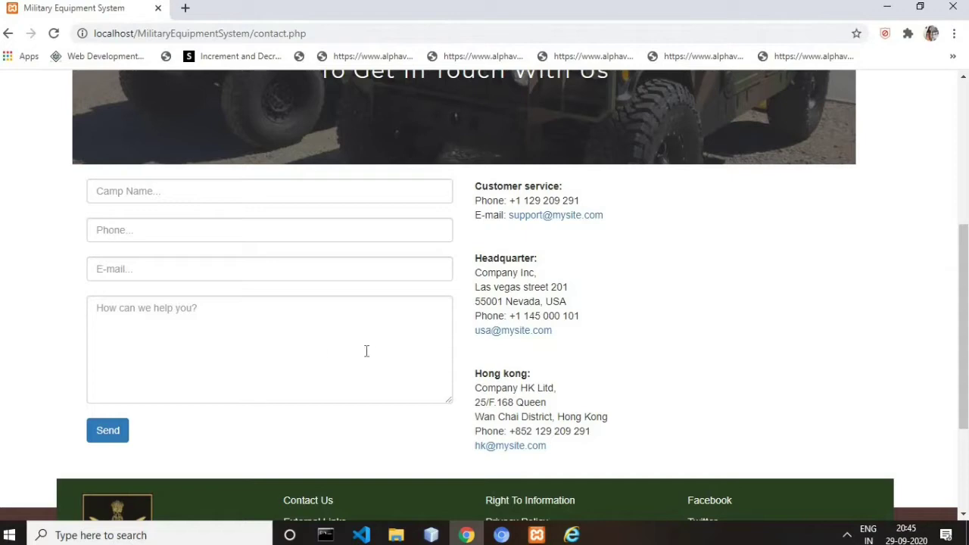
scroll(417, 370, "up", 4)
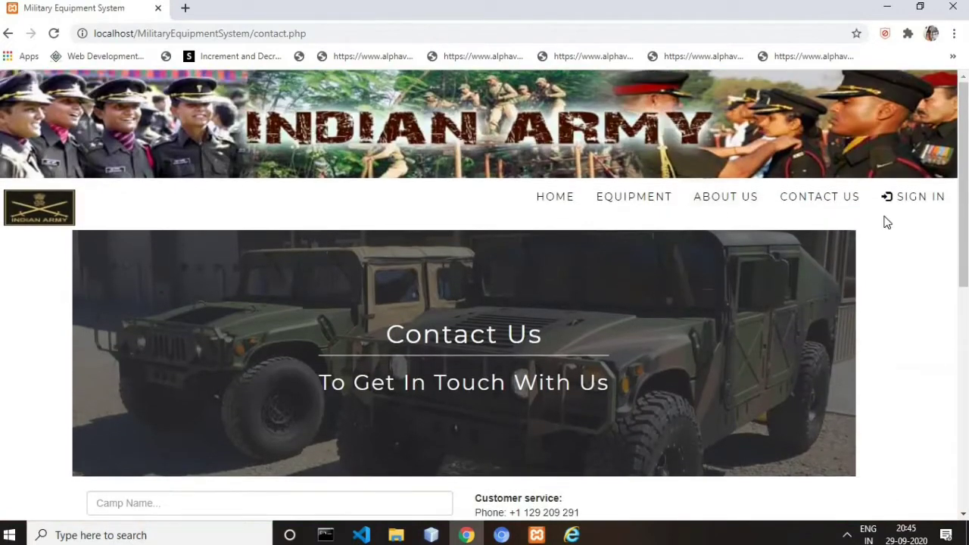
- Fill the Sign In form as admin with a saved email, the password, and Remember me
left_click(917, 200)
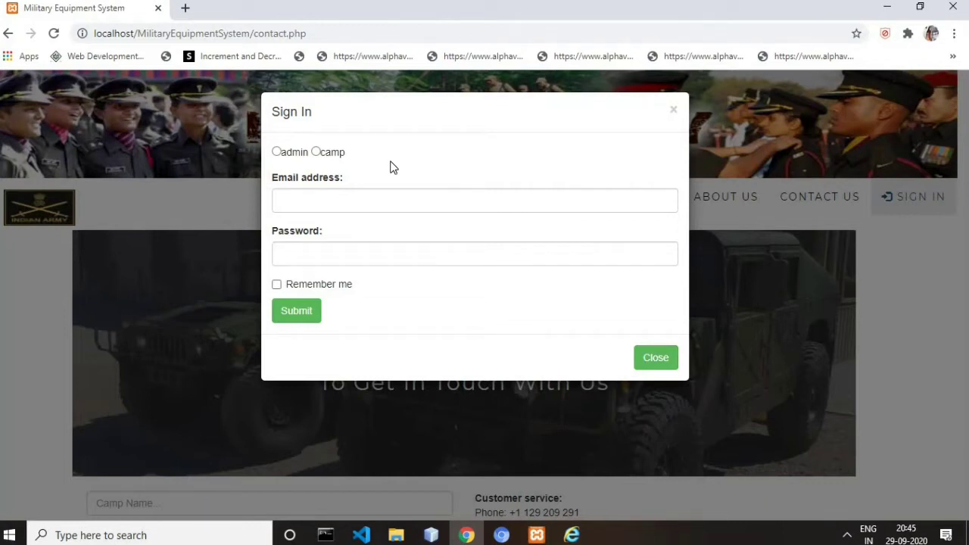
left_click(277, 152)
left_click(308, 198)
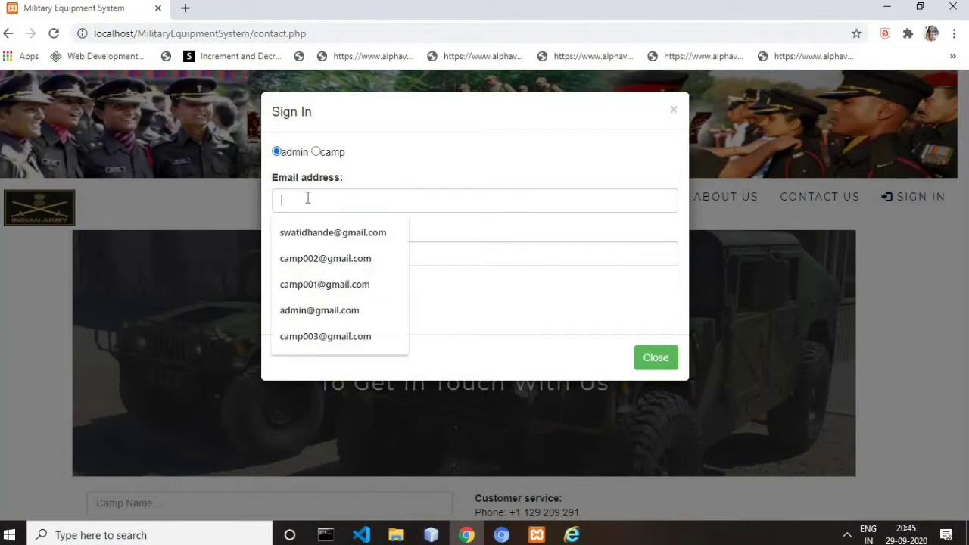
left_click(322, 284)
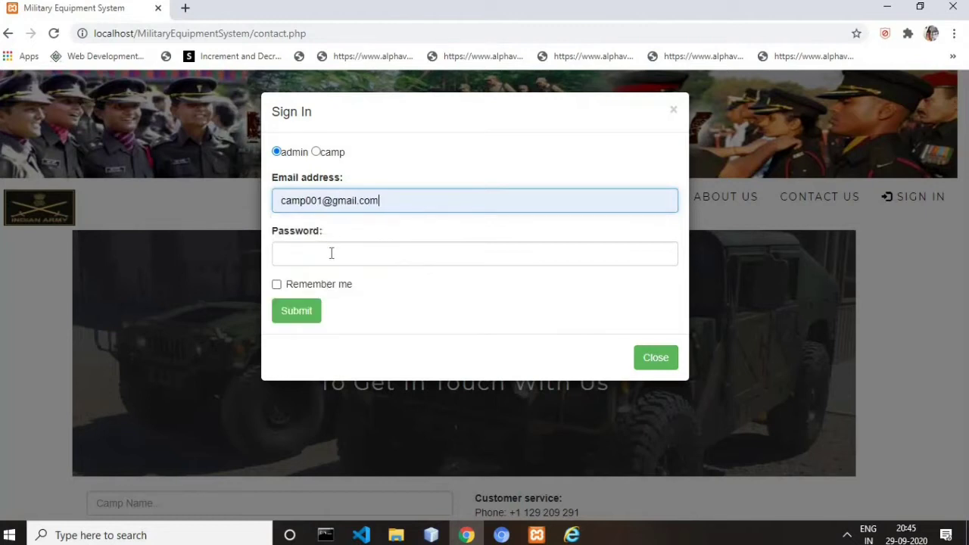
left_click(330, 253)
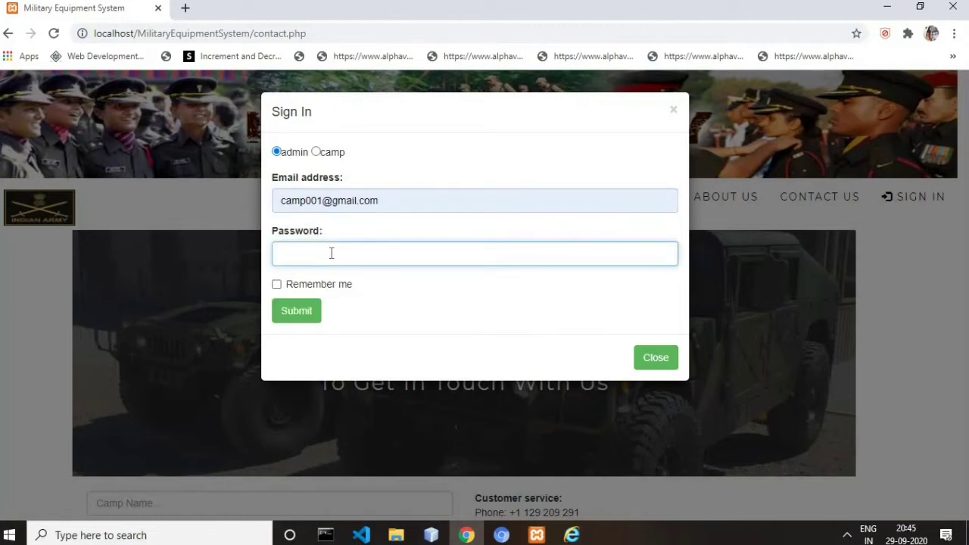
left_click(277, 285)
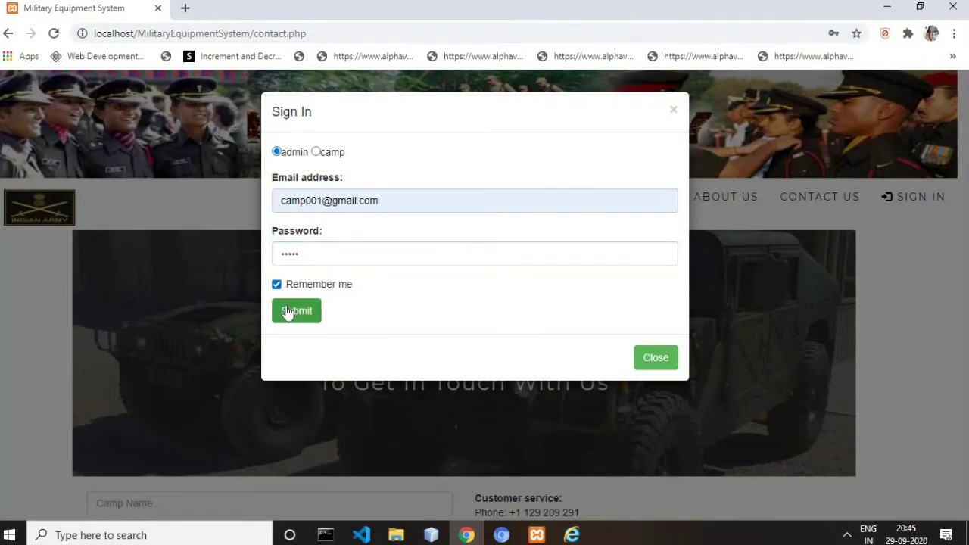
- Log in to the admin dashboard and expand the Camps sidebar menu
left_click(288, 312)
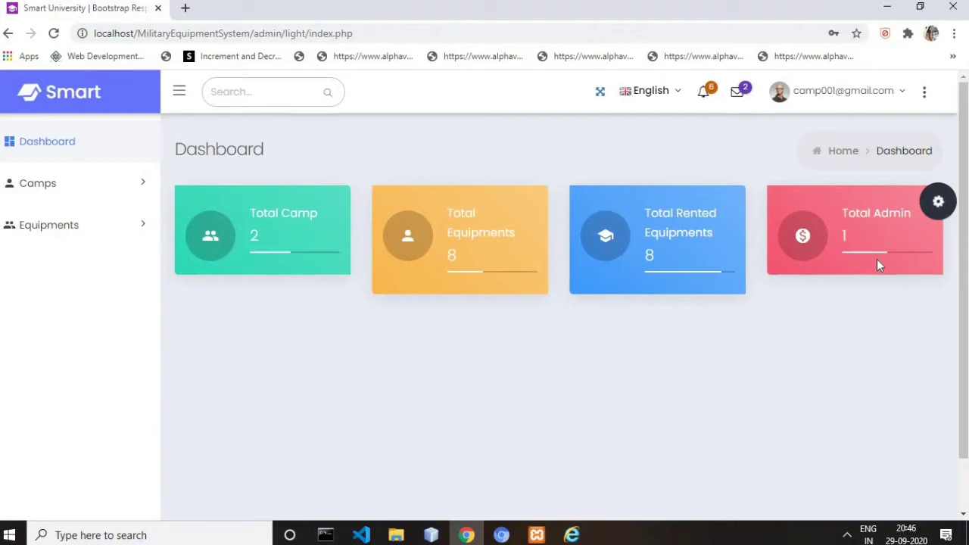
left_click(42, 198)
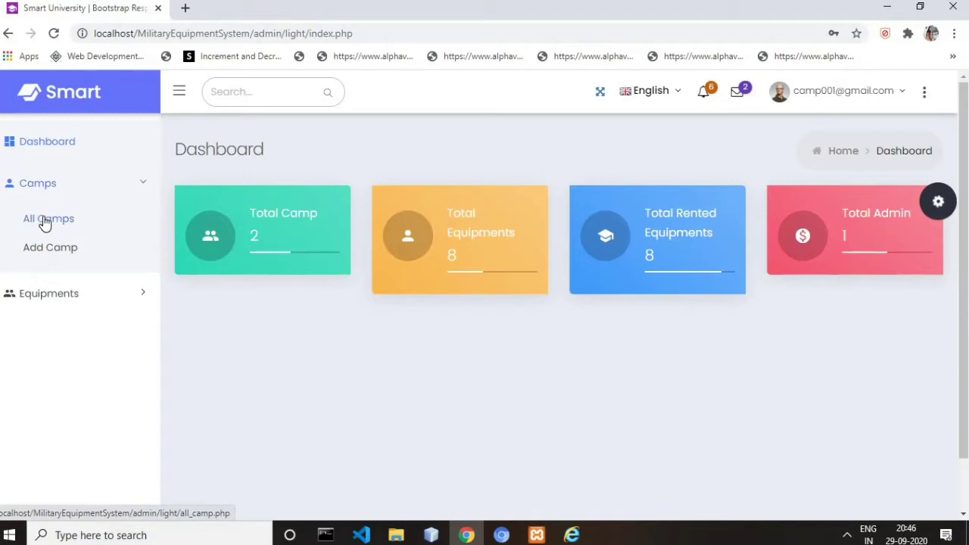
- Search All Camps for camp001, then clear the search to show all three camps
left_click(45, 219)
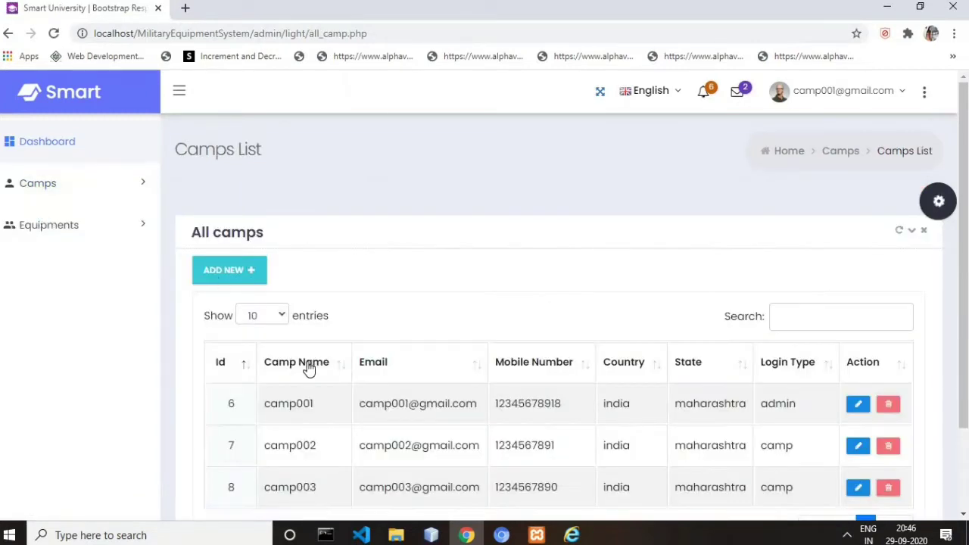
scroll(390, 391, "down", 3)
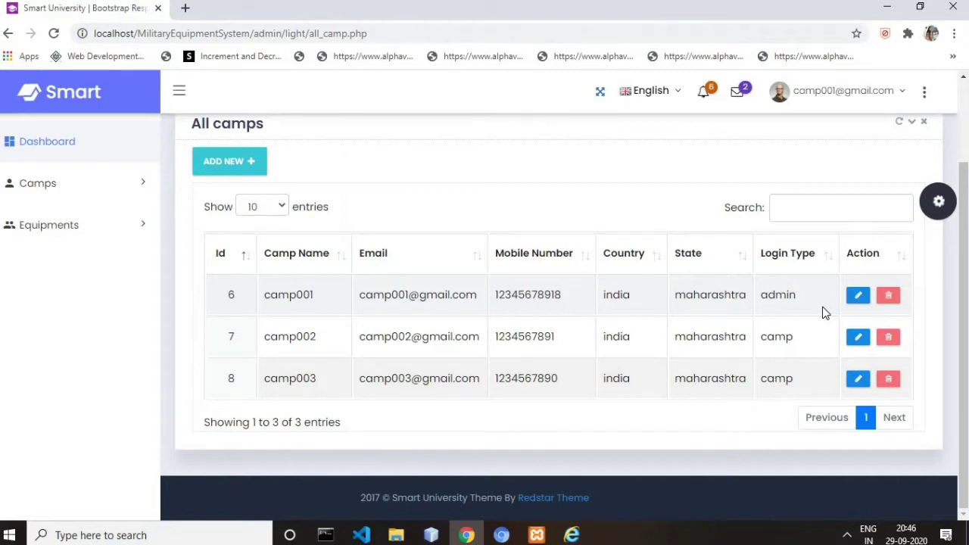
left_click(844, 214)
type("camp")
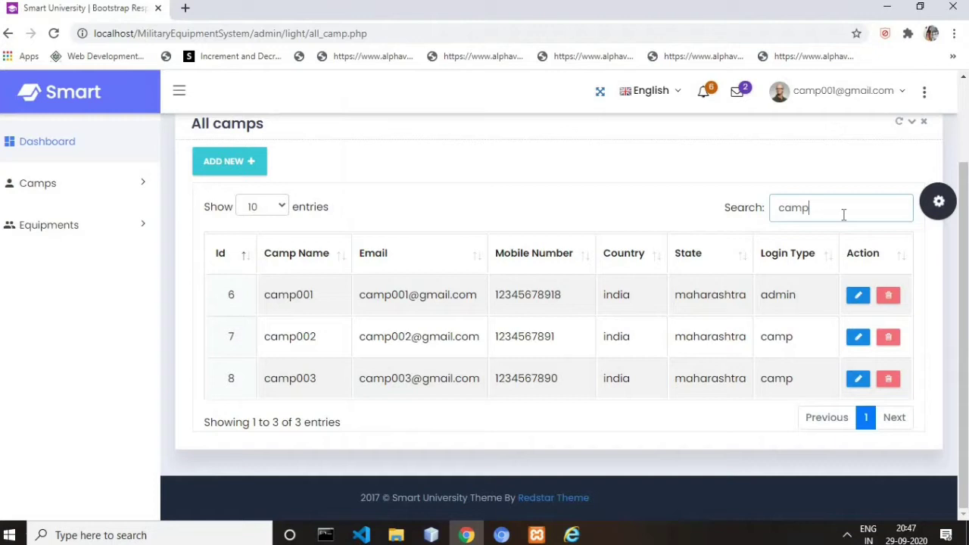
type("001")
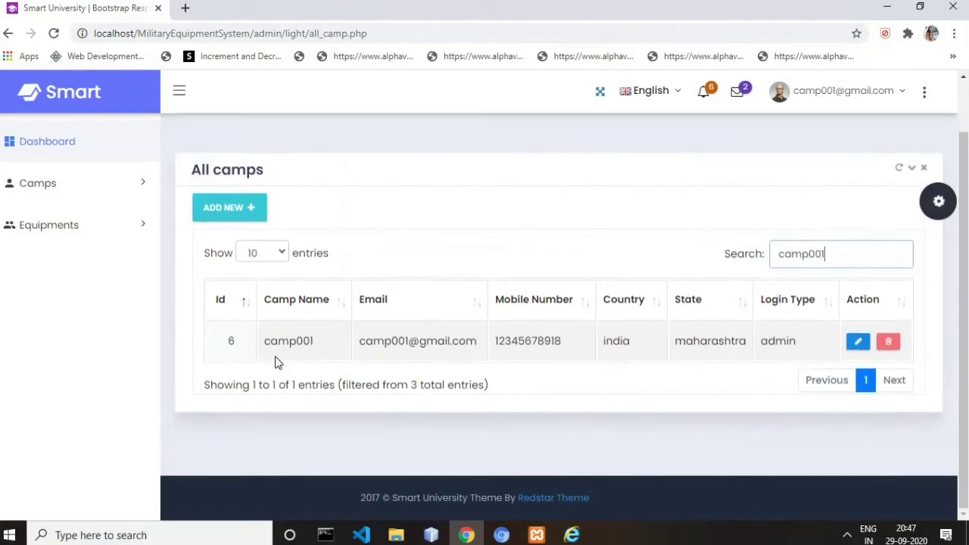
double_click(307, 340)
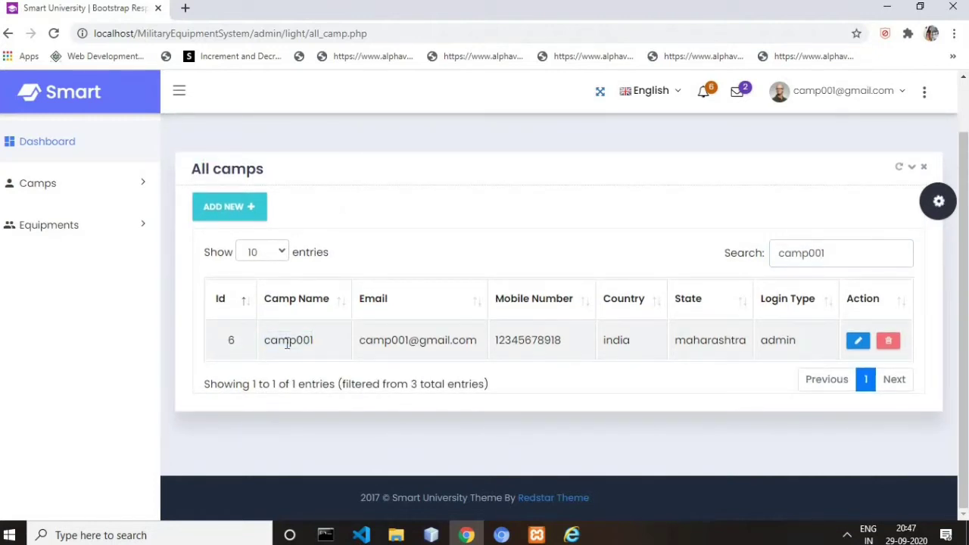
double_click(306, 340)
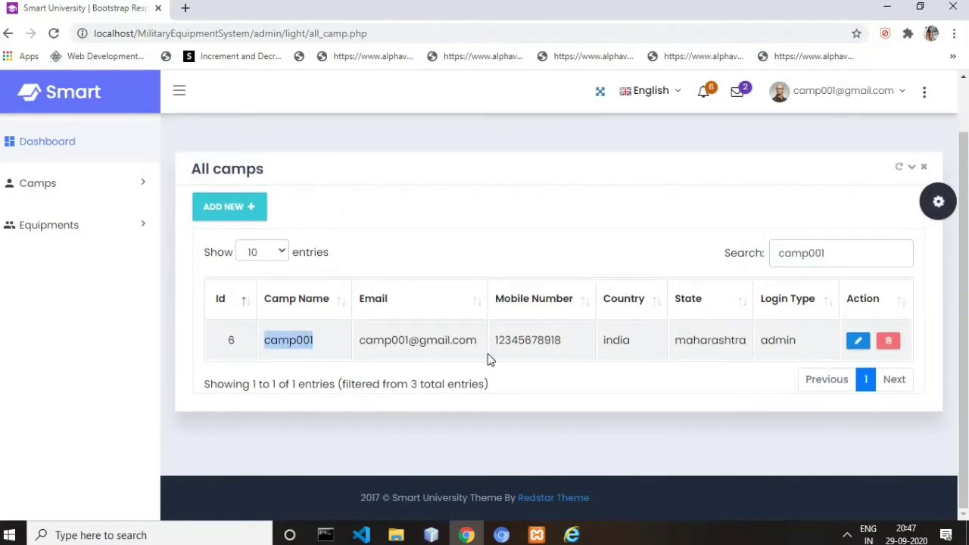
left_click(833, 260)
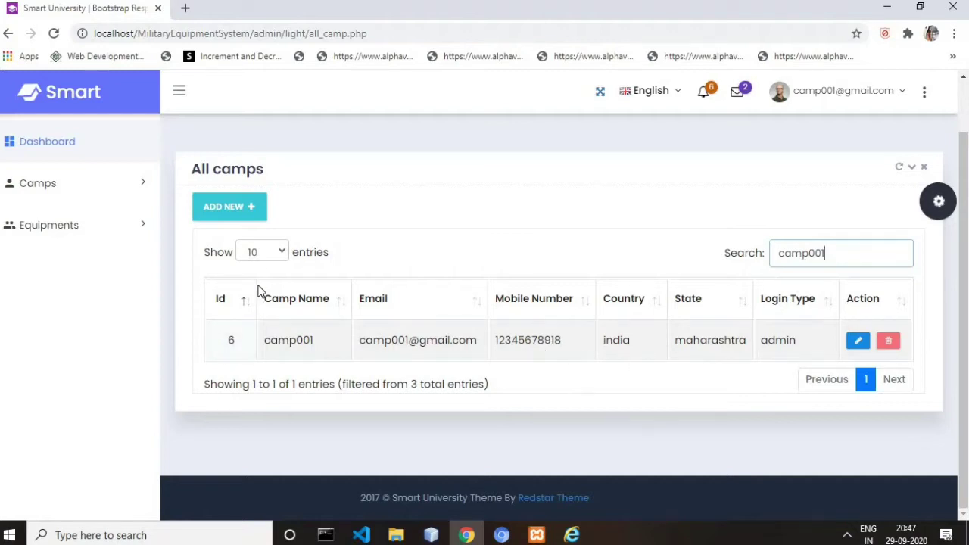
key("BackSpace")
key("BackSpace")
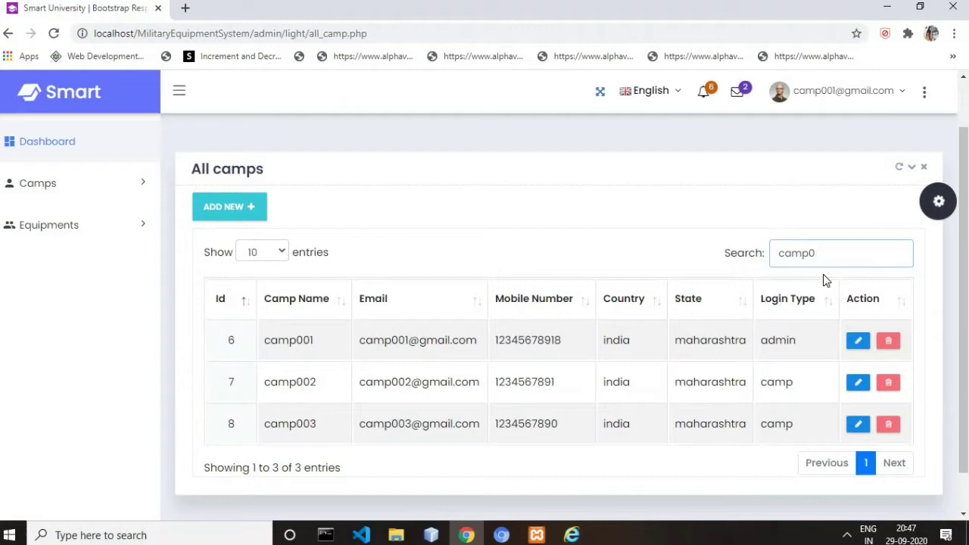
key("BackSpace")
key("BackSpace")
key("BackSpace")
key("BackSpace")
key("BackSpace")
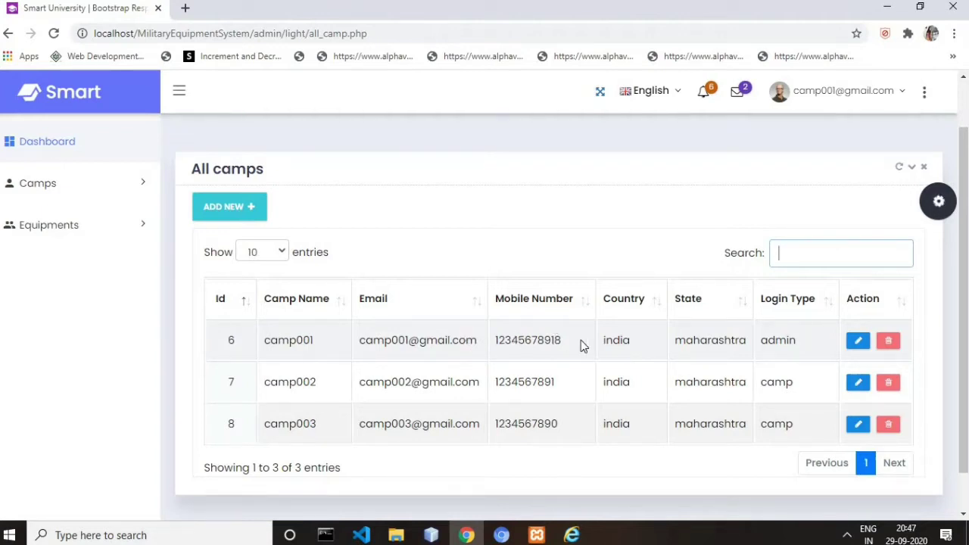
- Edit camp001 with a new mobile number and Admin login type, and save it
left_click(860, 342)
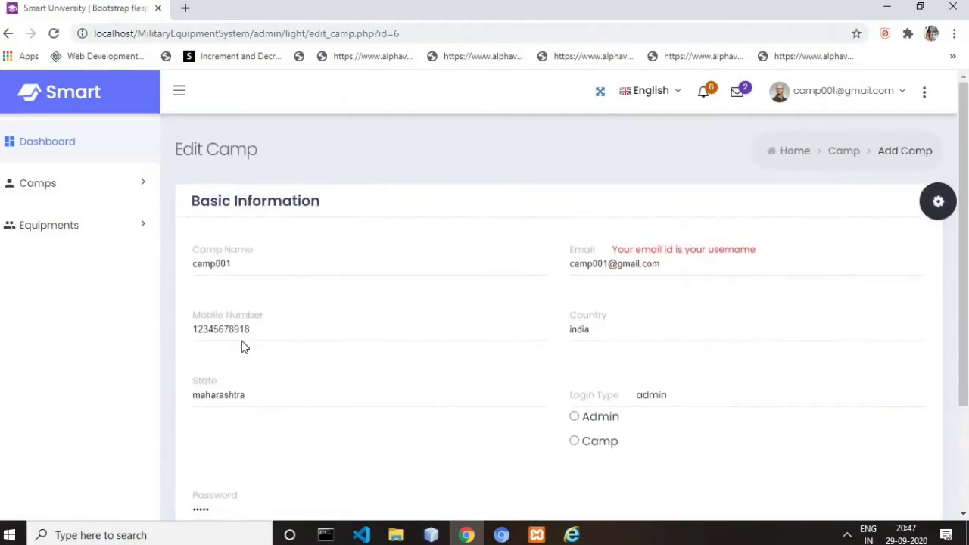
scroll(275, 324, "down", 1)
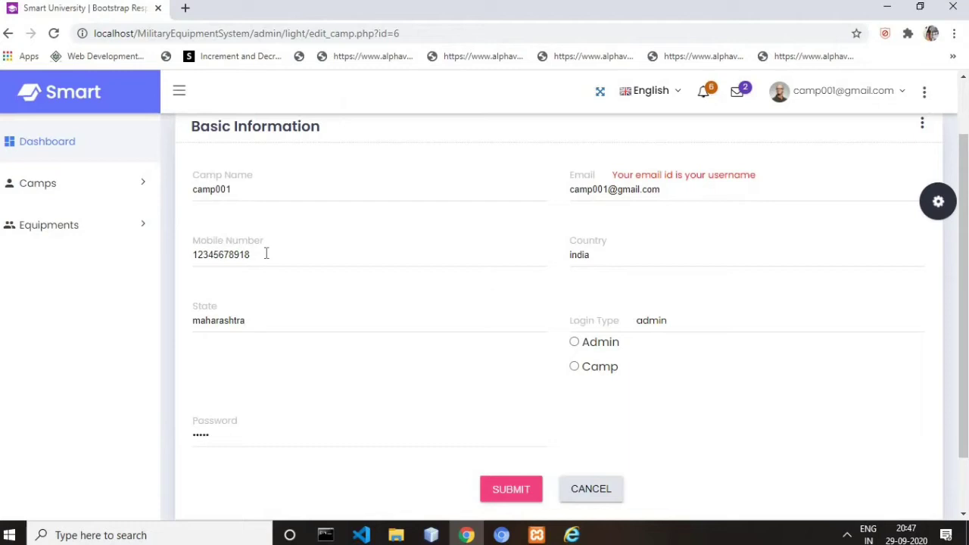
left_click(265, 250)
key("BackSpace")
key("BackSpace")
key("BackSpace")
key("BackSpace")
key("BackSpace")
key("BackSpace")
key("BackSpace")
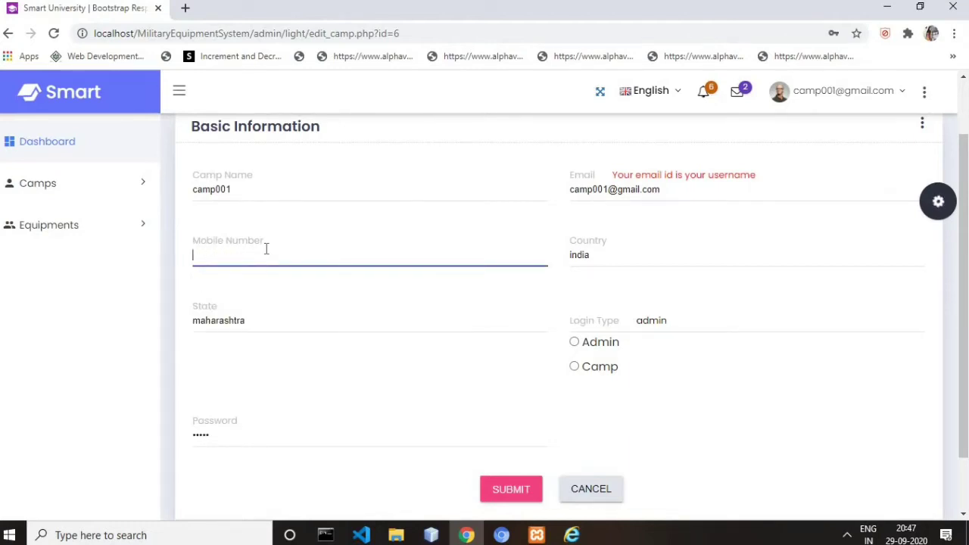
left_click(574, 343)
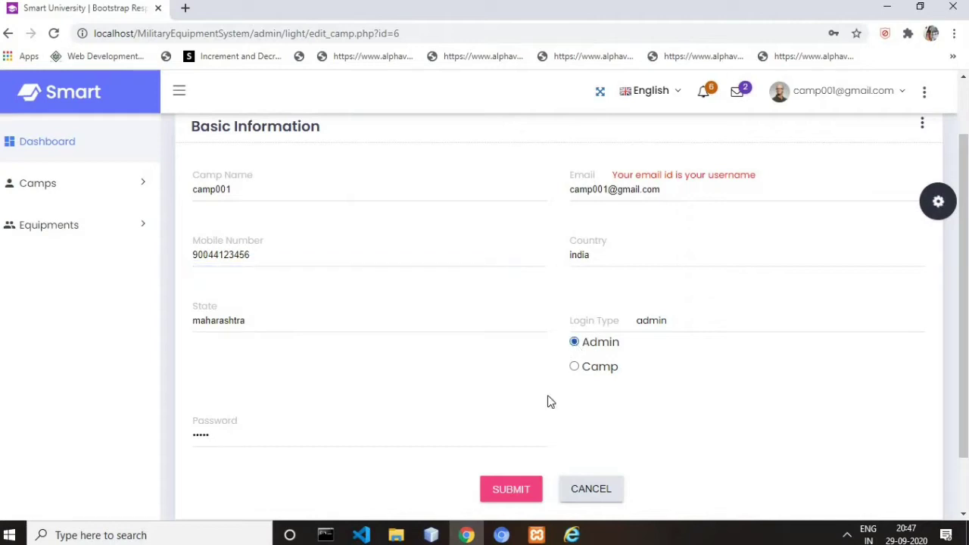
left_click(521, 490)
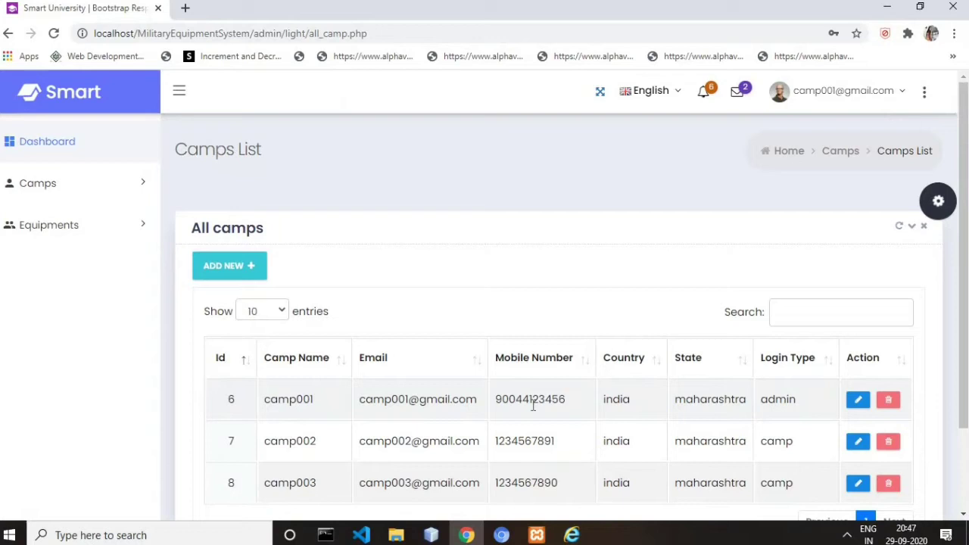
double_click(533, 406)
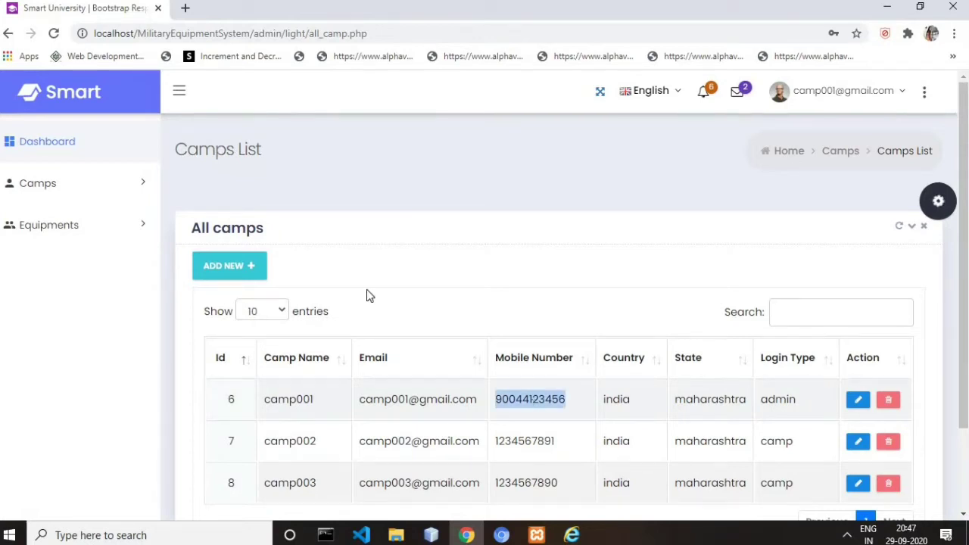
- Start a new camp on the Add Camp form with name camp004 and a camp004 email
left_click(58, 196)
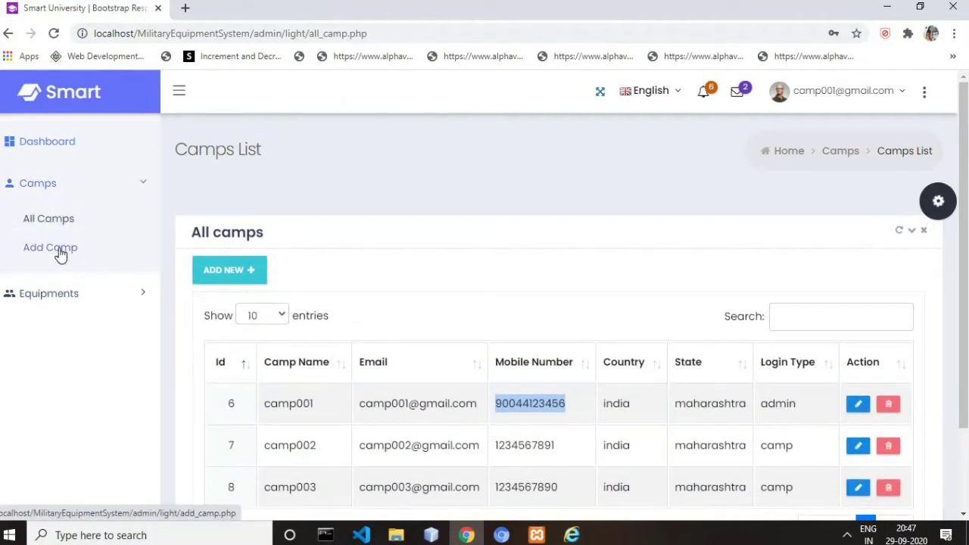
left_click(60, 253)
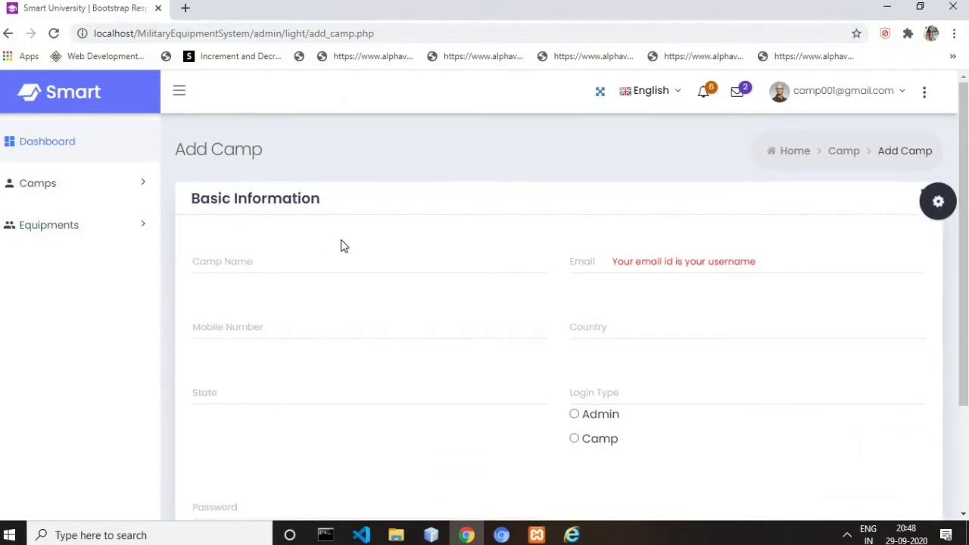
scroll(341, 245, "down", 1)
scroll(340, 245, "up", 1)
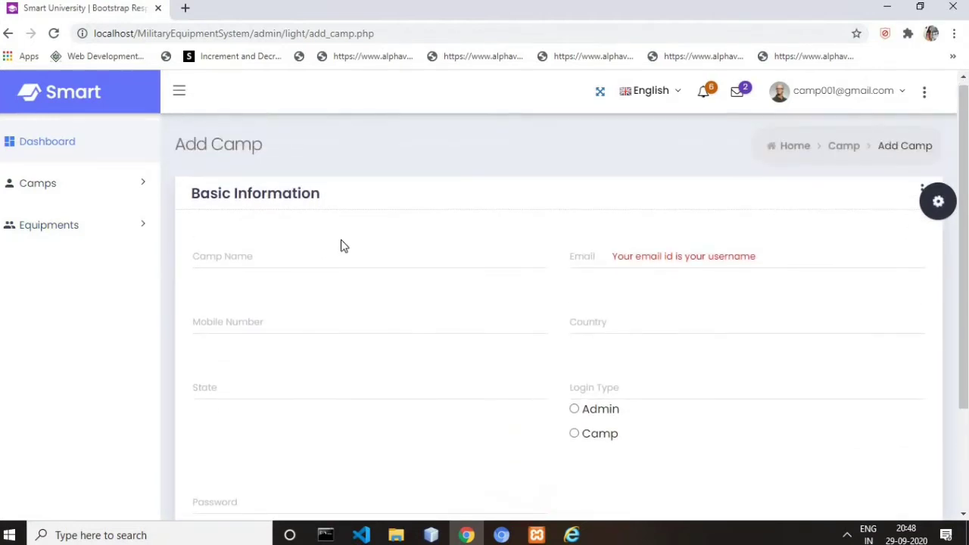
left_click(264, 255)
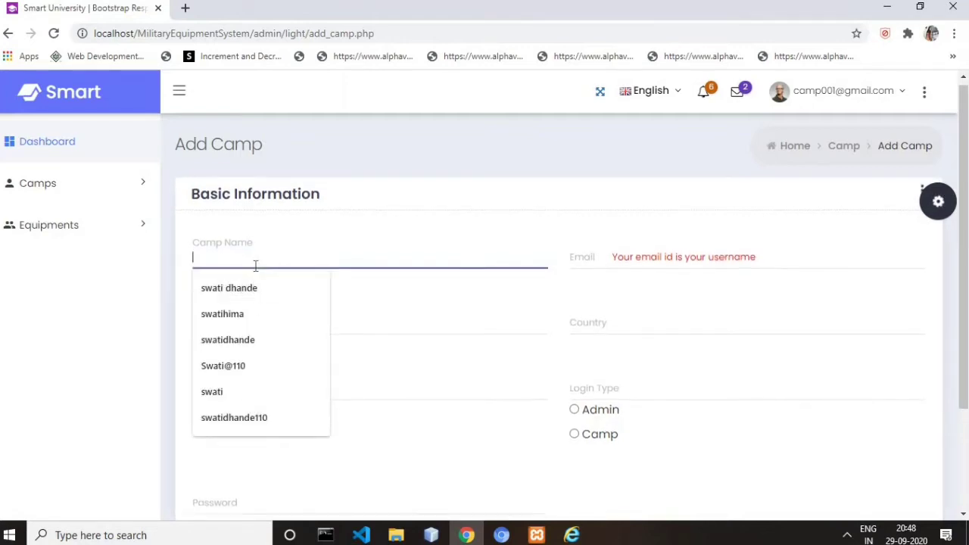
type("camp")
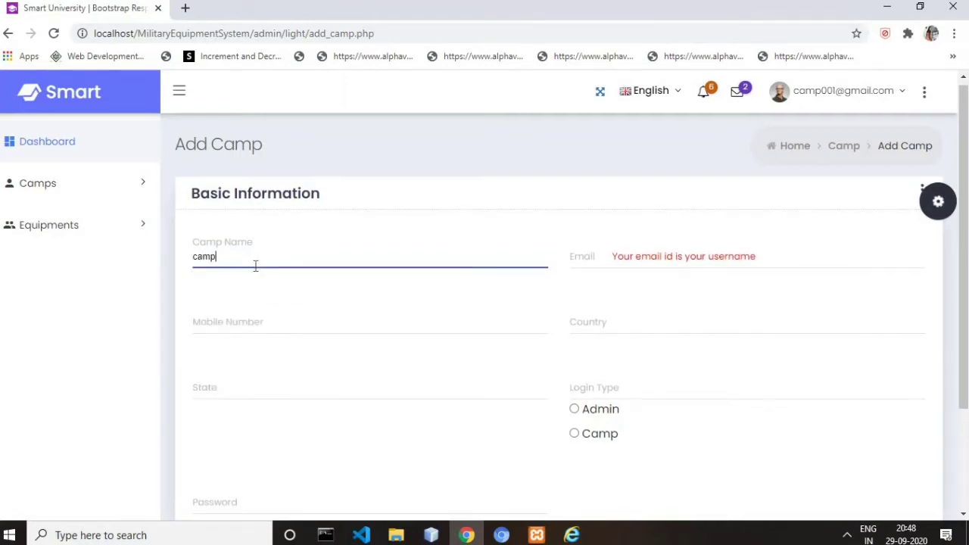
type("004")
left_click(608, 261)
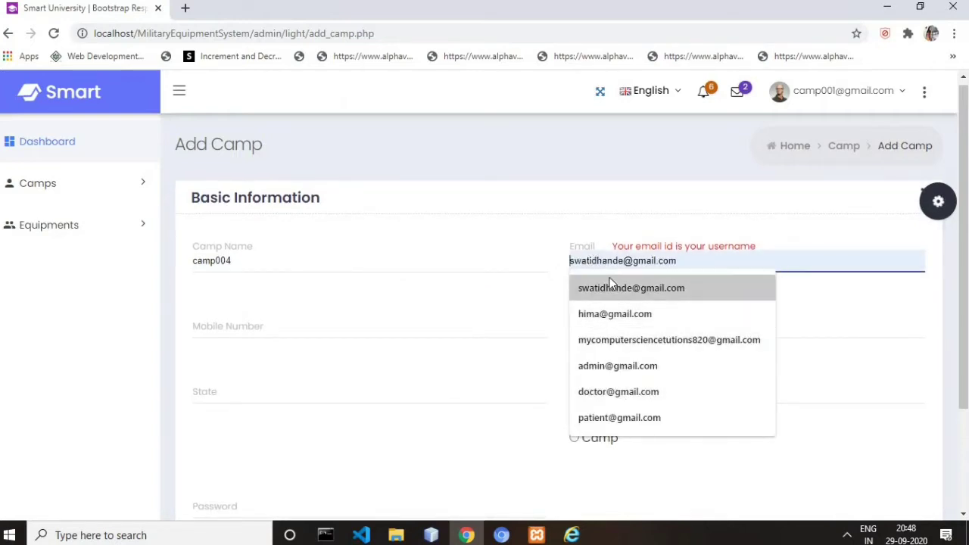
left_click(610, 286)
key("BackSpace")
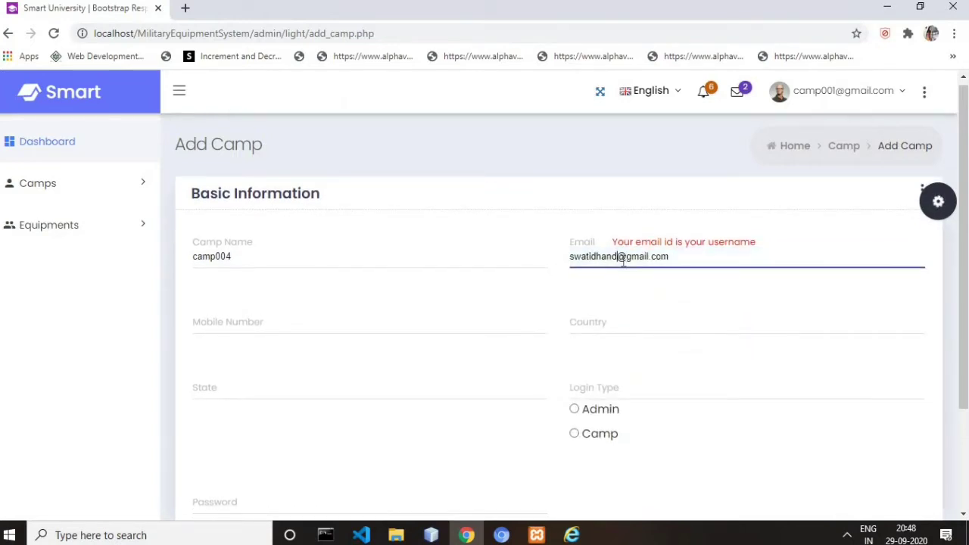
key("BackSpace")
key("BackSpace")
key("BackSpace")
key("BackSpace")
key("BackSpace")
type("camp")
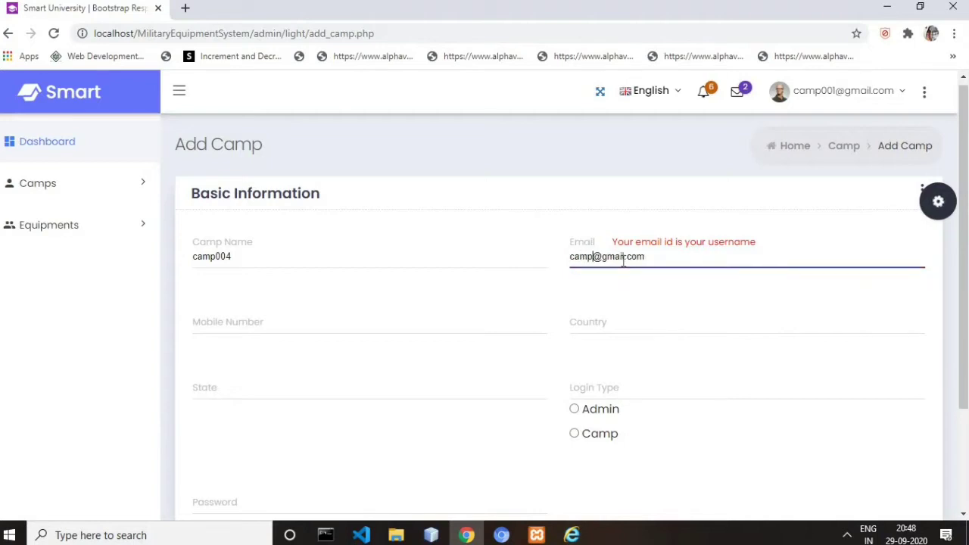
type("004")
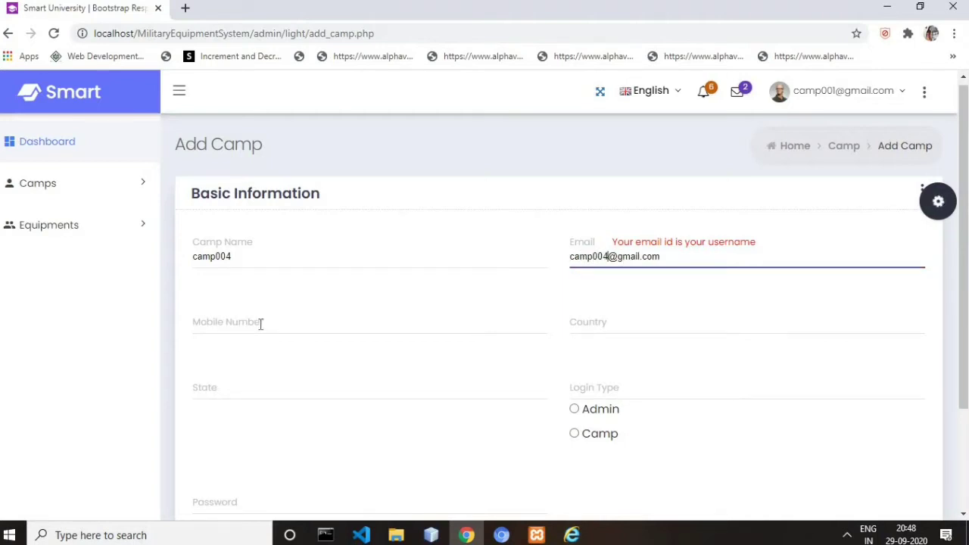
- Give camp004 a suggested mobile number, country india, state maharashtra, Camp login type and a password
left_click(261, 324)
left_click(260, 354)
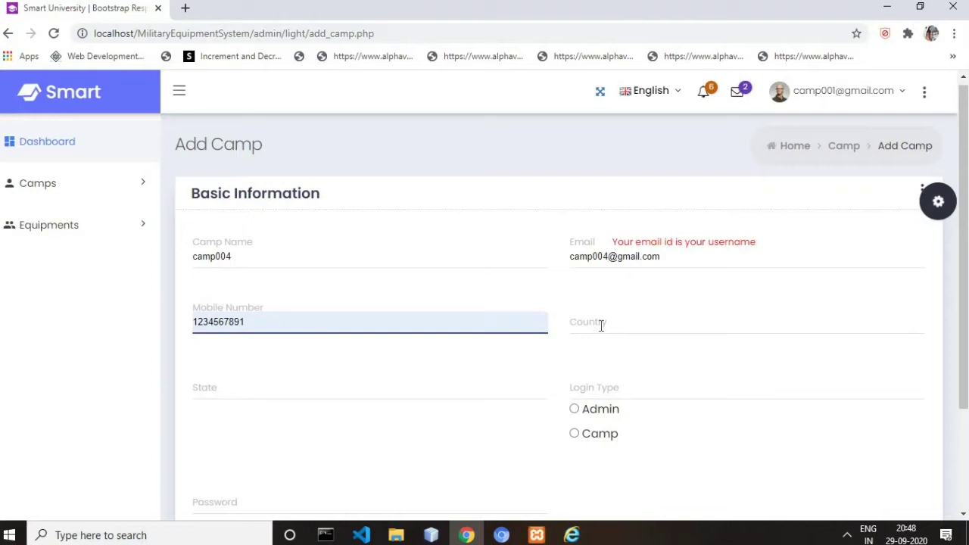
left_click(601, 324)
left_click(603, 358)
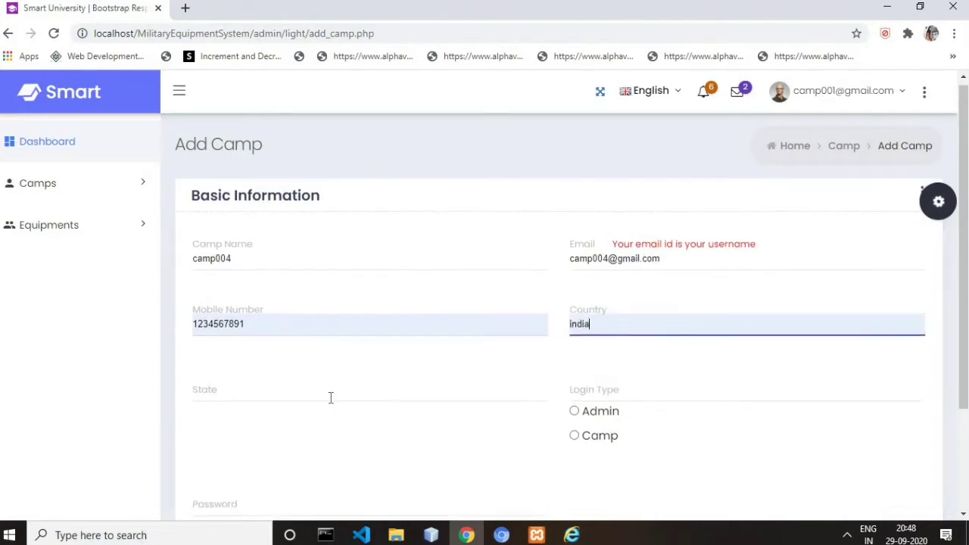
left_click(256, 386)
left_click(253, 418)
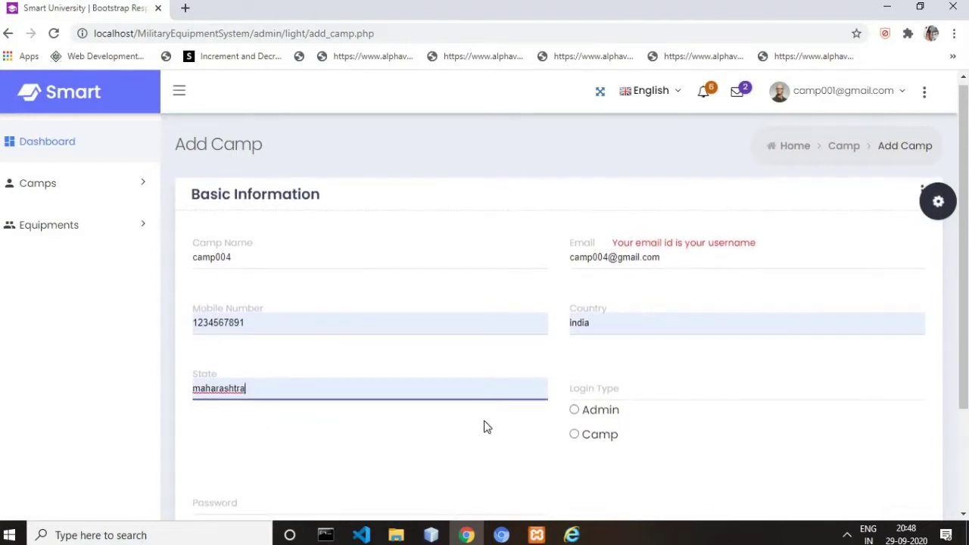
left_click(573, 433)
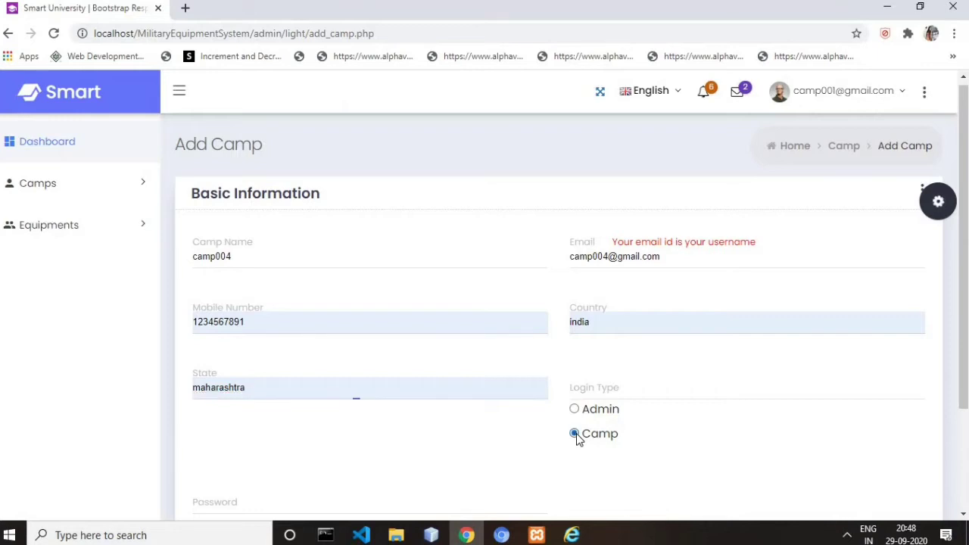
scroll(576, 440, "down", 2)
left_click(280, 364)
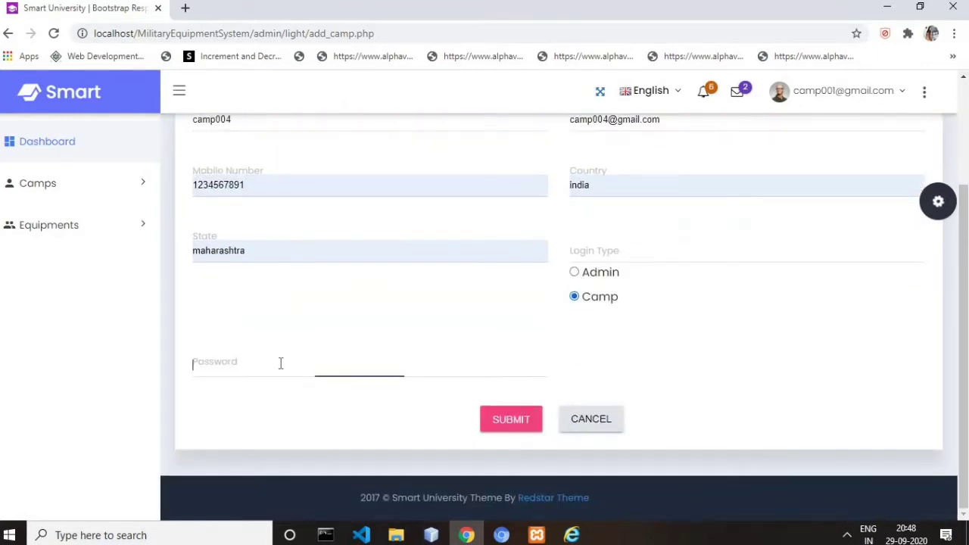
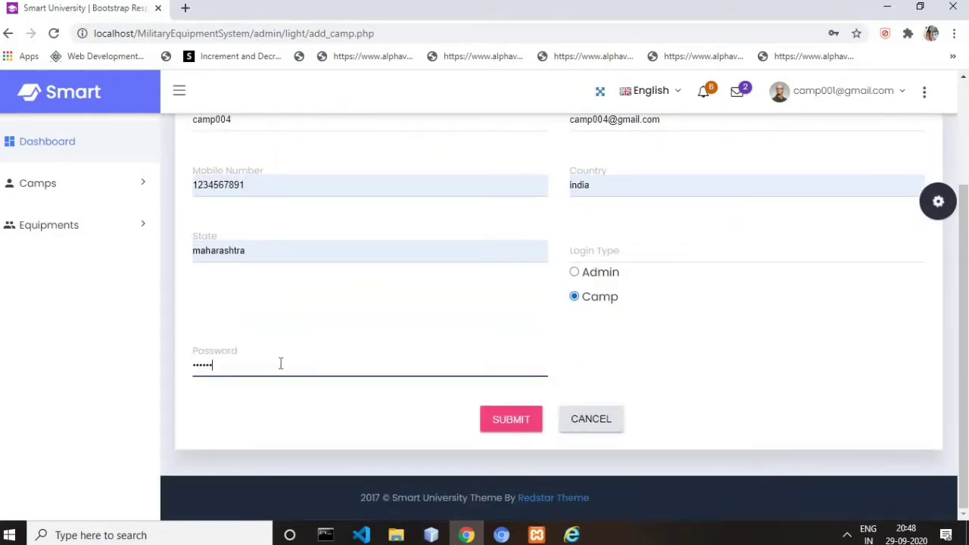
- Submit camp004, acknowledge the 'inserted' alert, and expand the Camps menu
left_click(513, 424)
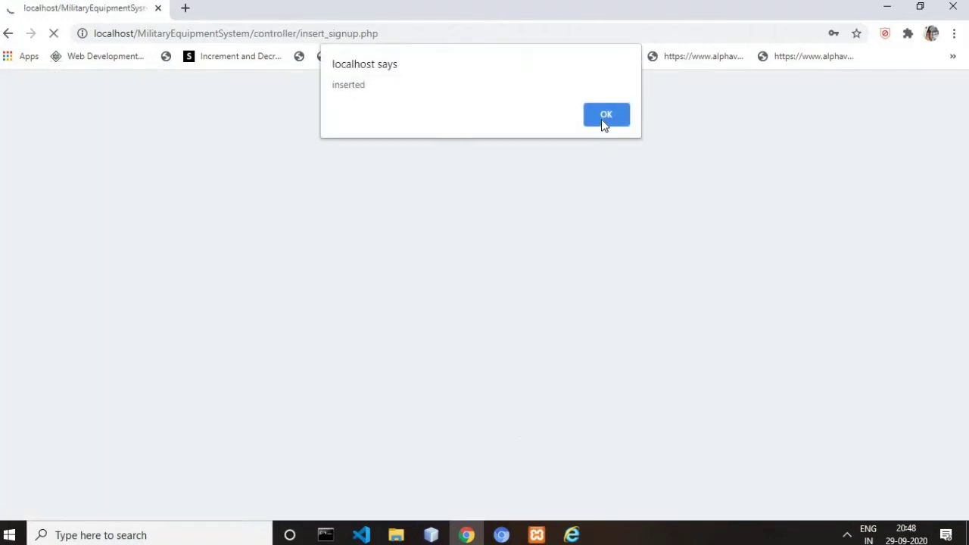
left_click(603, 118)
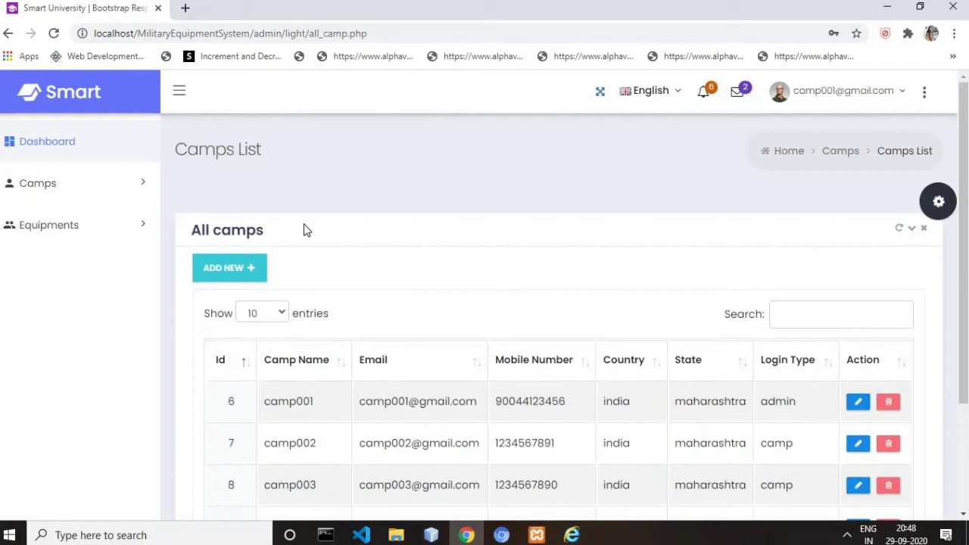
left_click(98, 195)
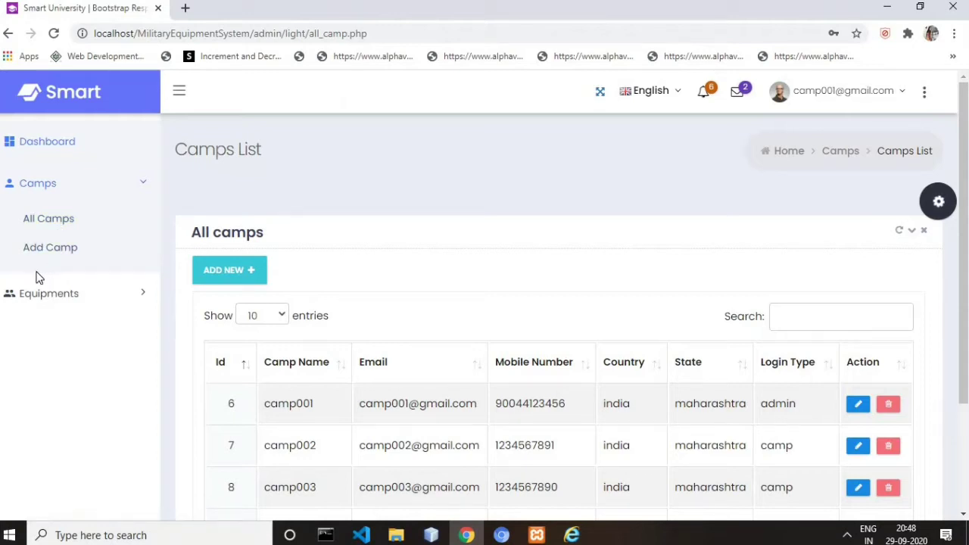
- Open Equipments > All Equipments and scroll down to the Royal Enfield Bullet row
left_click(23, 297)
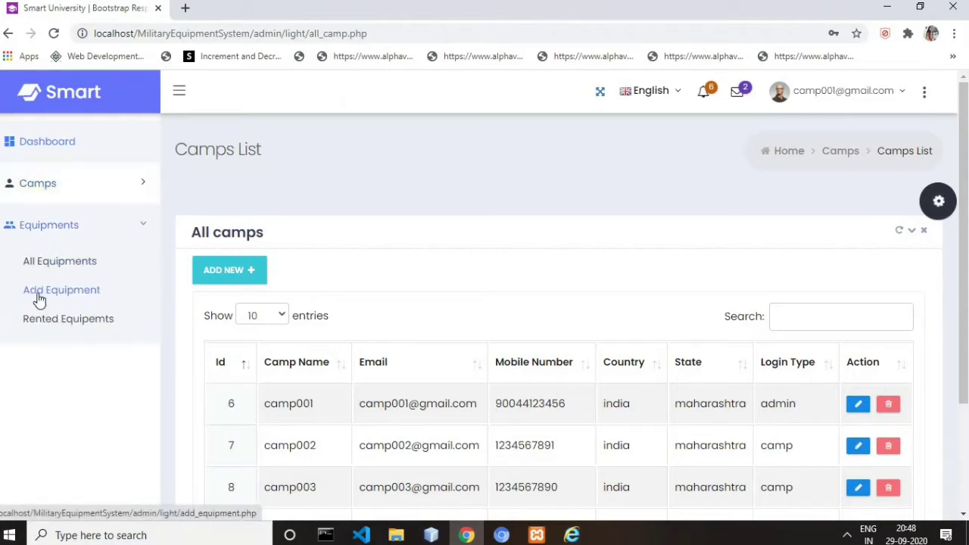
left_click(55, 260)
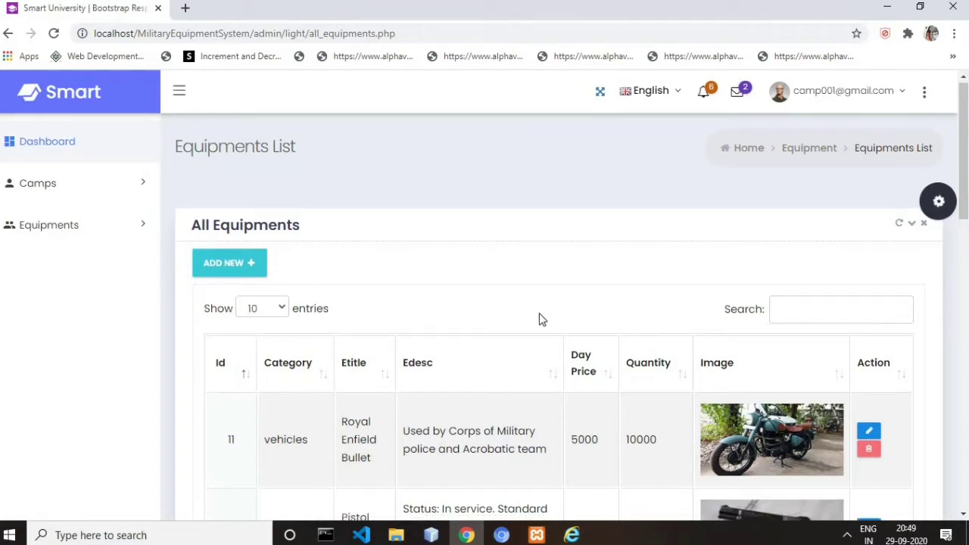
scroll(539, 319, "down", 1)
scroll(539, 318, "down", 1)
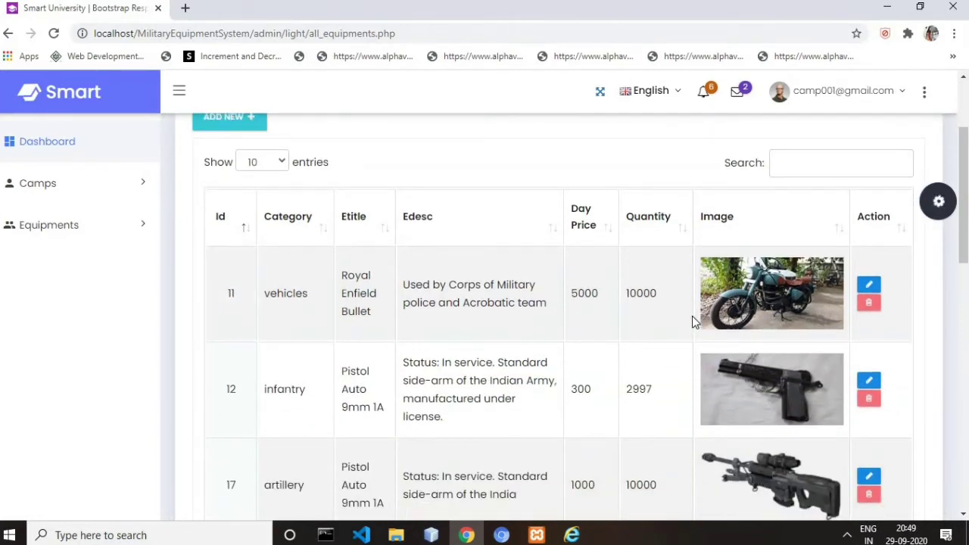
- Set the Royal Enfield Bullet's day price to 6000, attach 220px-Modified_royal_enfield, and save
left_click(871, 288)
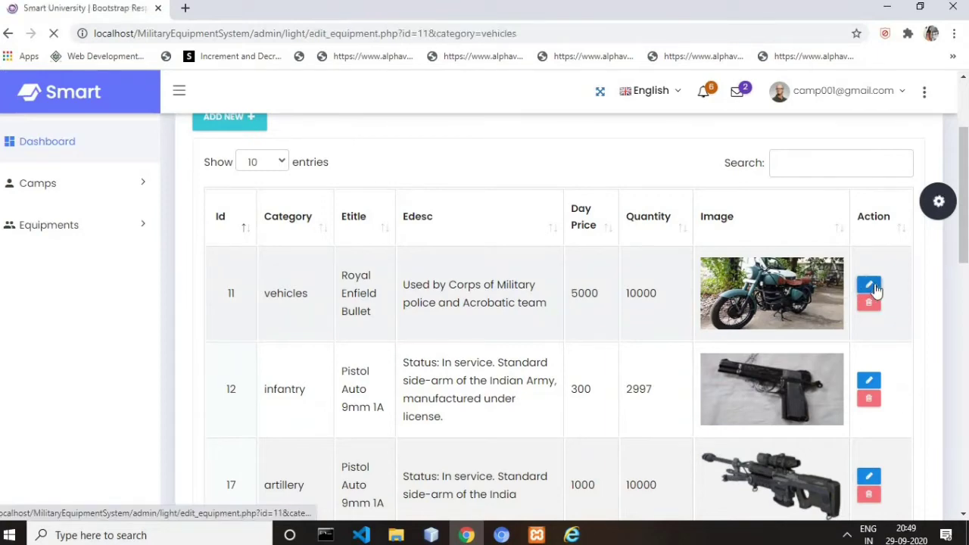
scroll(580, 292, "down", 2)
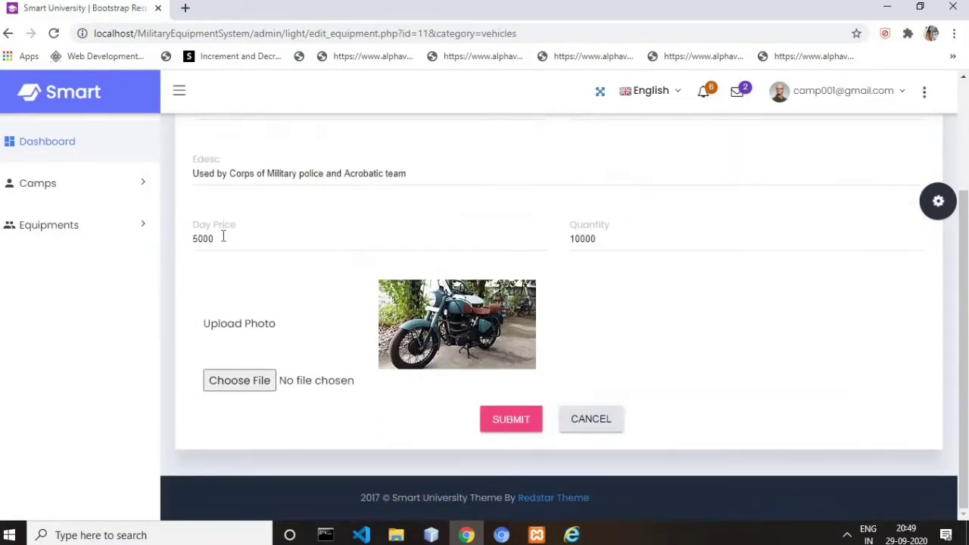
left_click(223, 237)
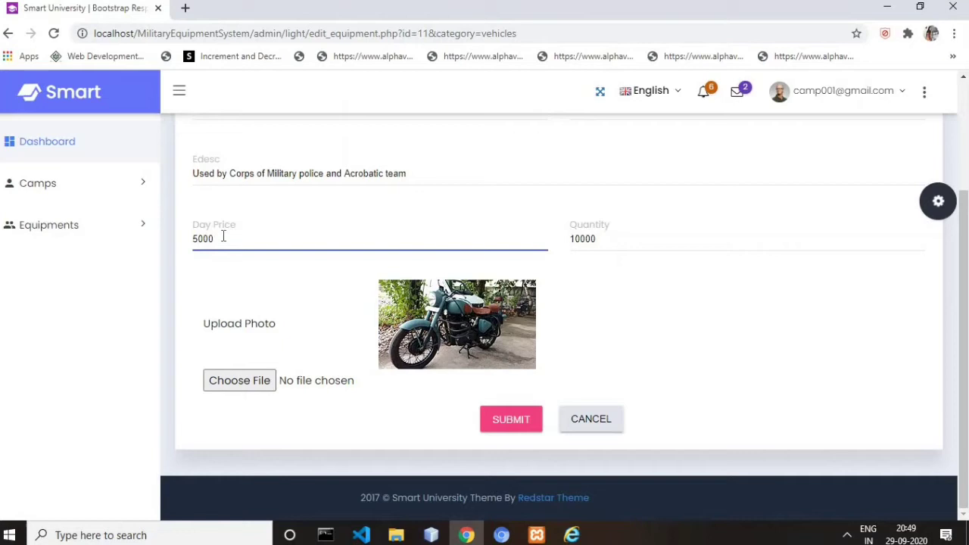
key("Home")
key("Delete")
type("6")
left_click(264, 379)
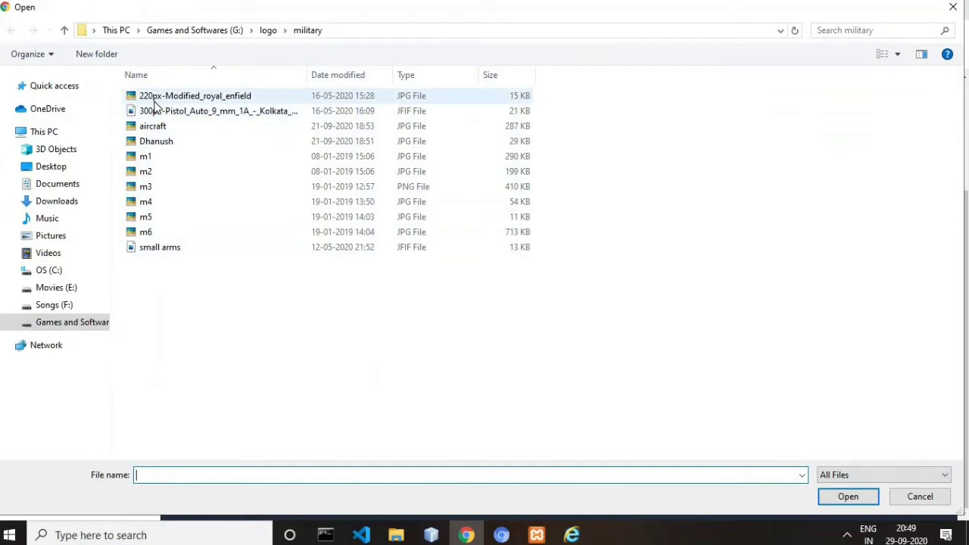
left_click(156, 98)
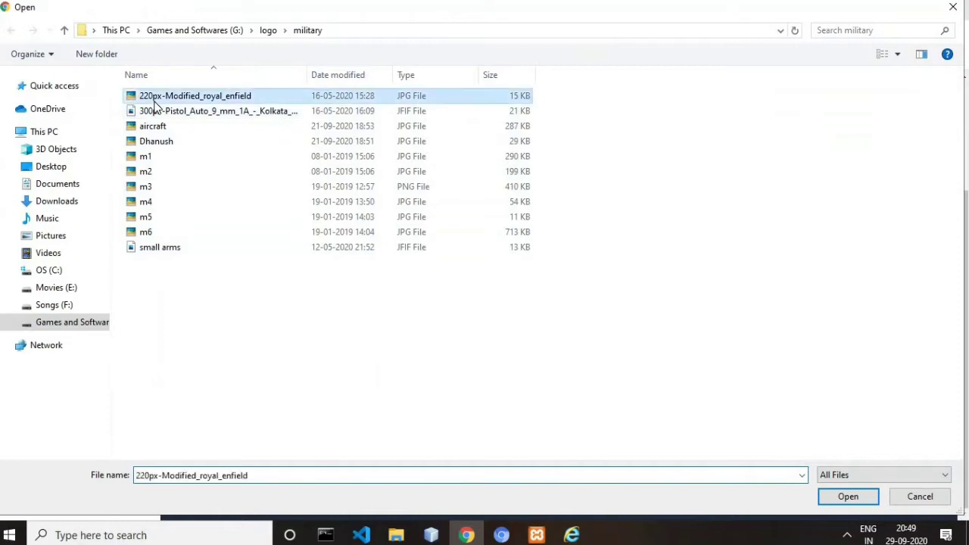
left_click(865, 496)
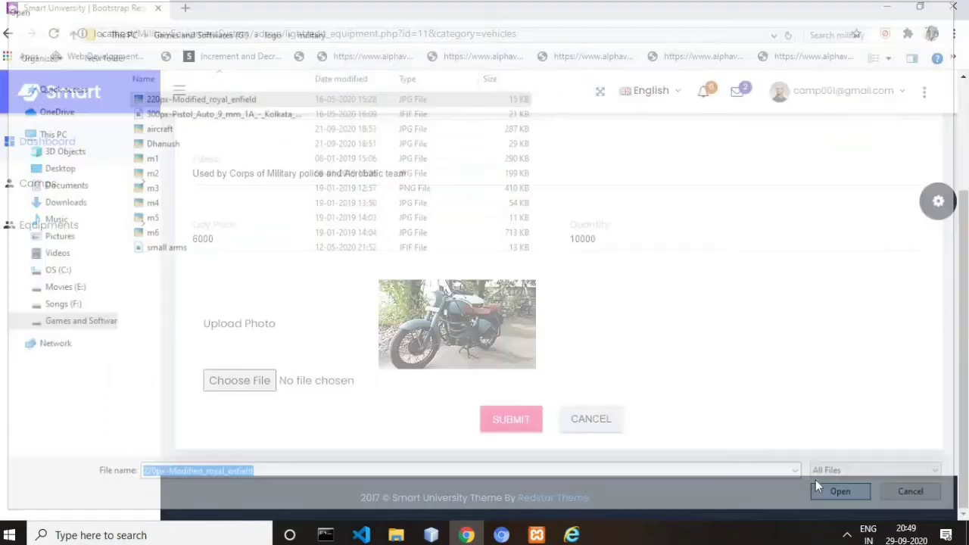
left_click(530, 424)
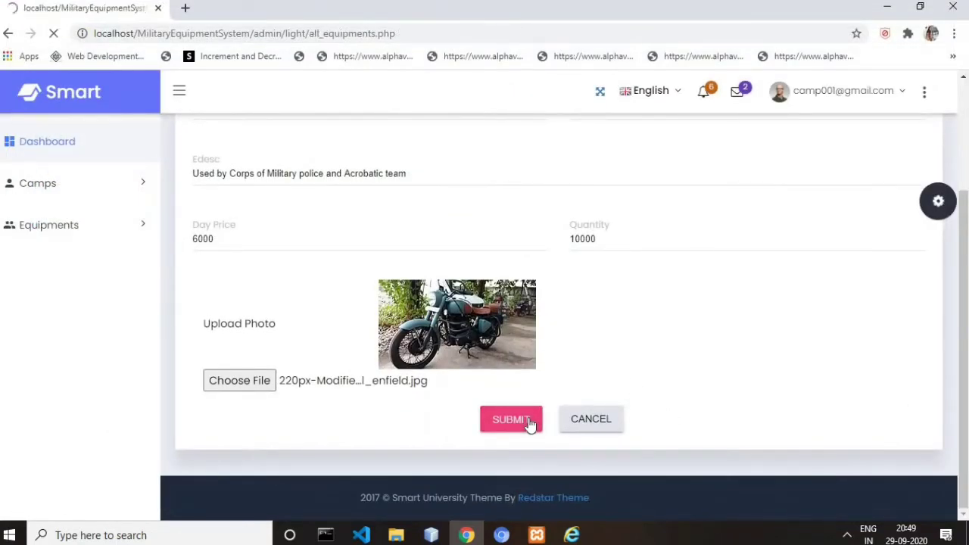
- Confirm the Royal Enfield Bullet now lists a 6000 day price in the equipment table
scroll(545, 416, "down", 1)
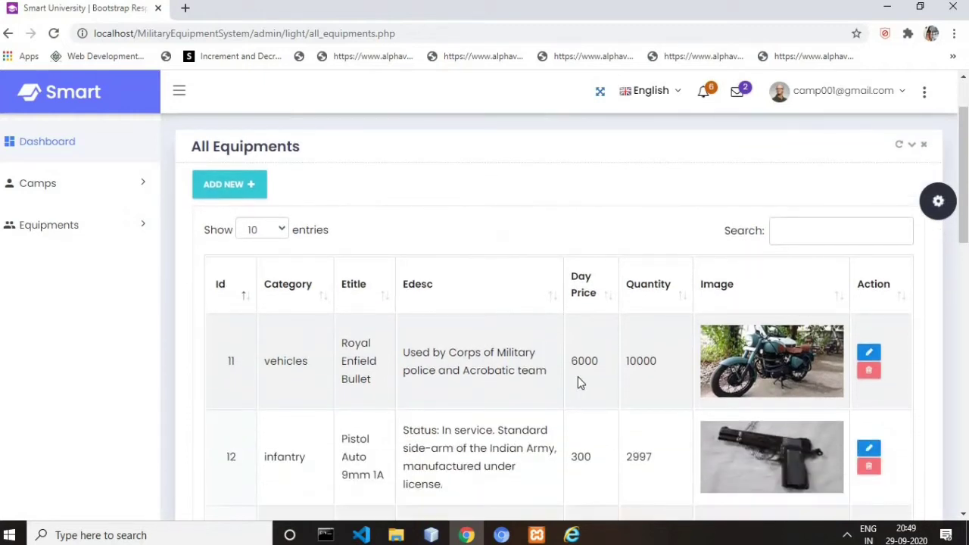
double_click(595, 366)
scroll(594, 368, "down", 2)
right_click(595, 368)
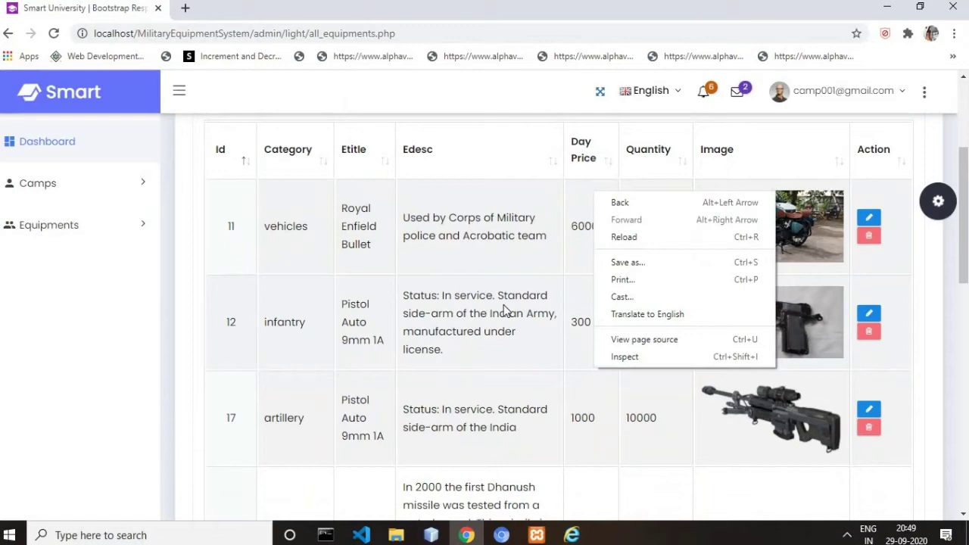
left_click(505, 310)
scroll(506, 307, "down", 2)
scroll(505, 305, "down", 2)
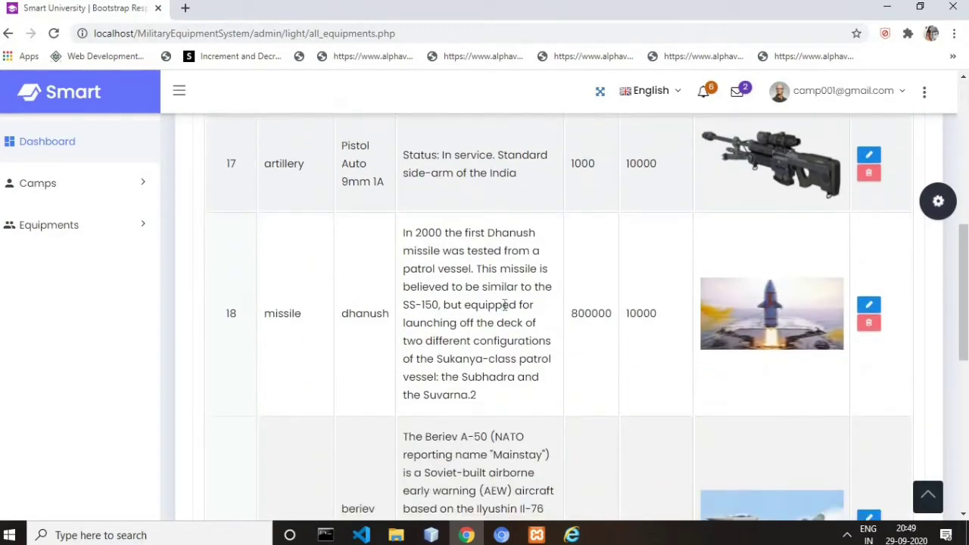
scroll(505, 305, "up", 2)
scroll(386, 251, "up", 1)
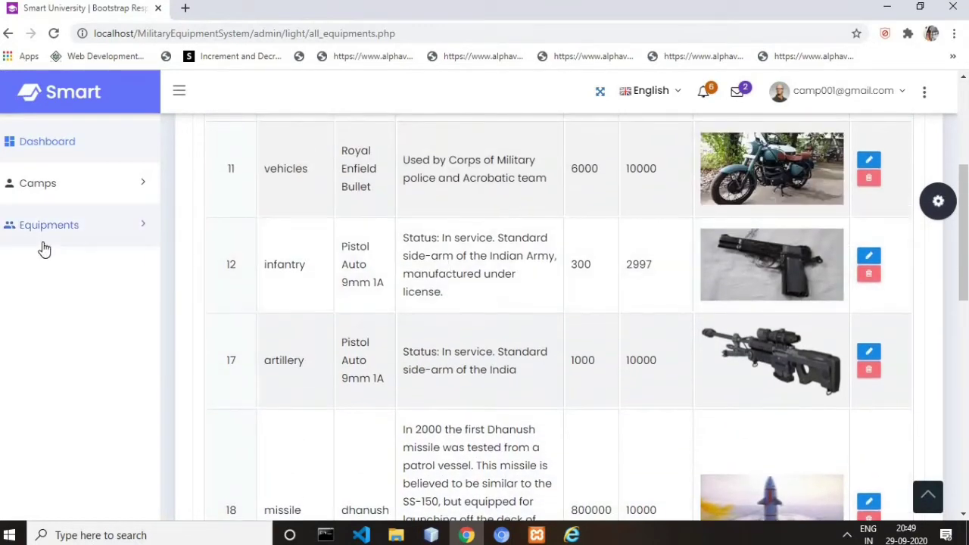
left_click(43, 245)
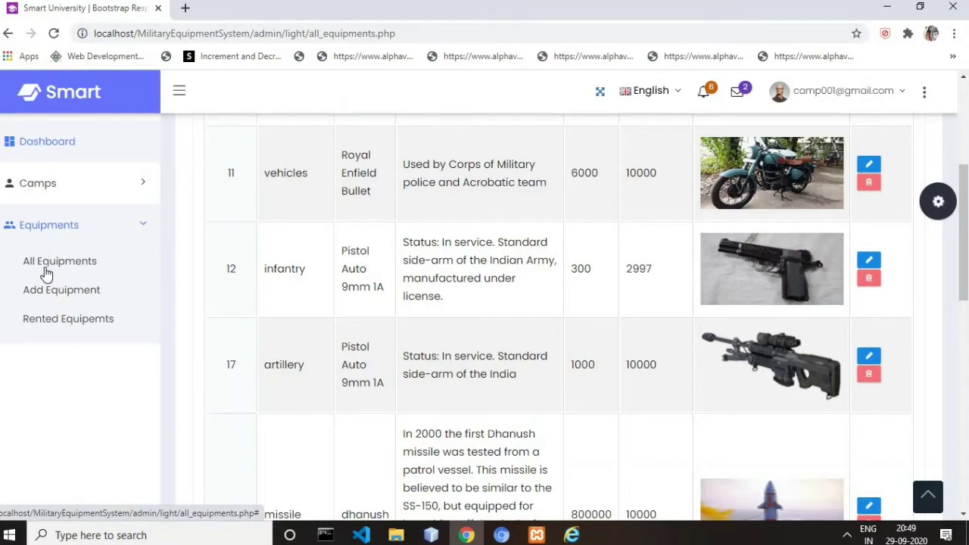
- Open Rented Equipments and scroll through the Royal Enfield Bullet and Pistol Auto 9mm 1A records
left_click(56, 324)
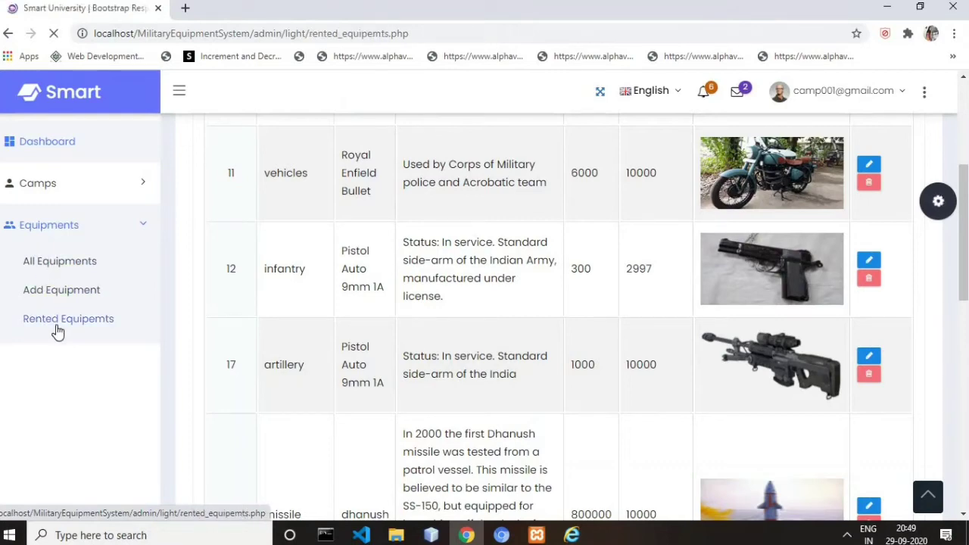
scroll(360, 371, "down", 1)
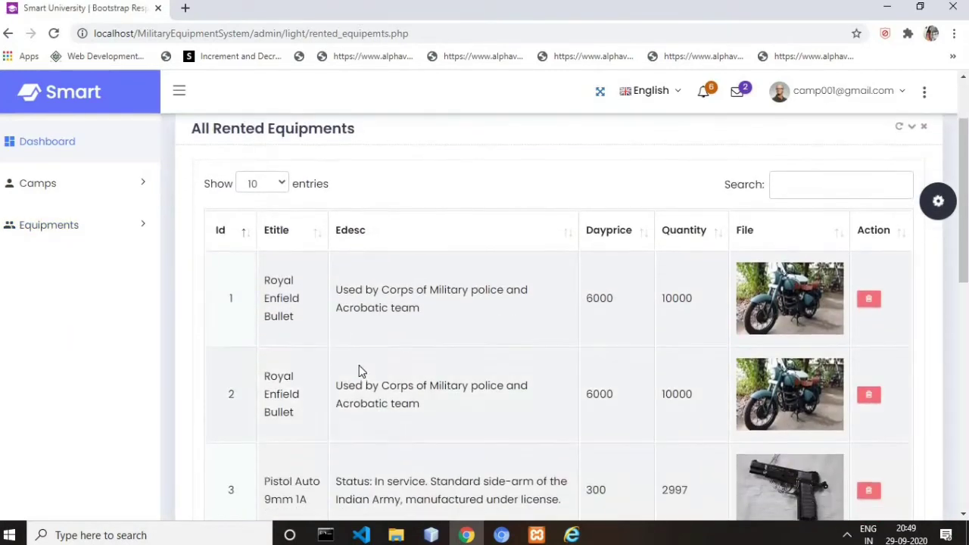
scroll(359, 370, "up", 1)
scroll(491, 356, "down", 2)
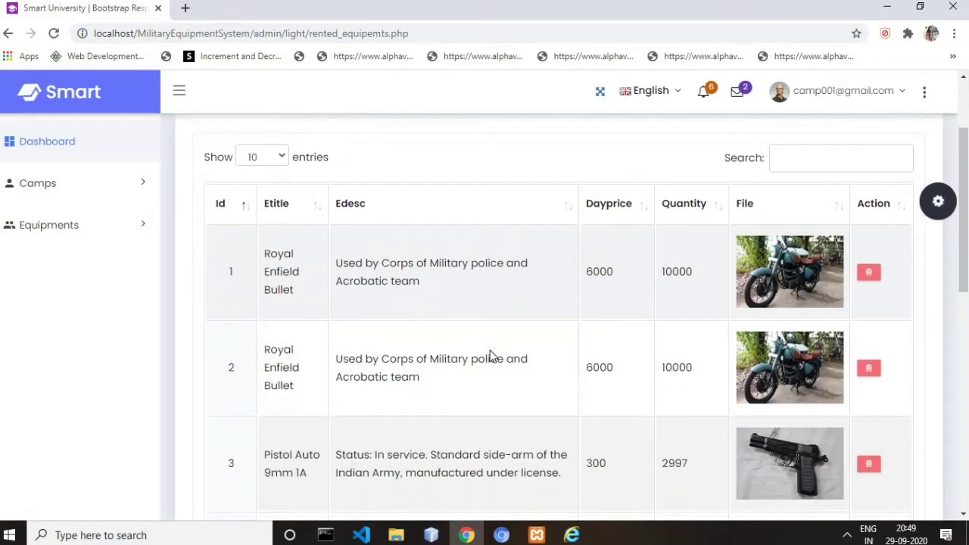
scroll(490, 354, "down", 1)
scroll(491, 351, "down", 1)
scroll(490, 351, "down", 1)
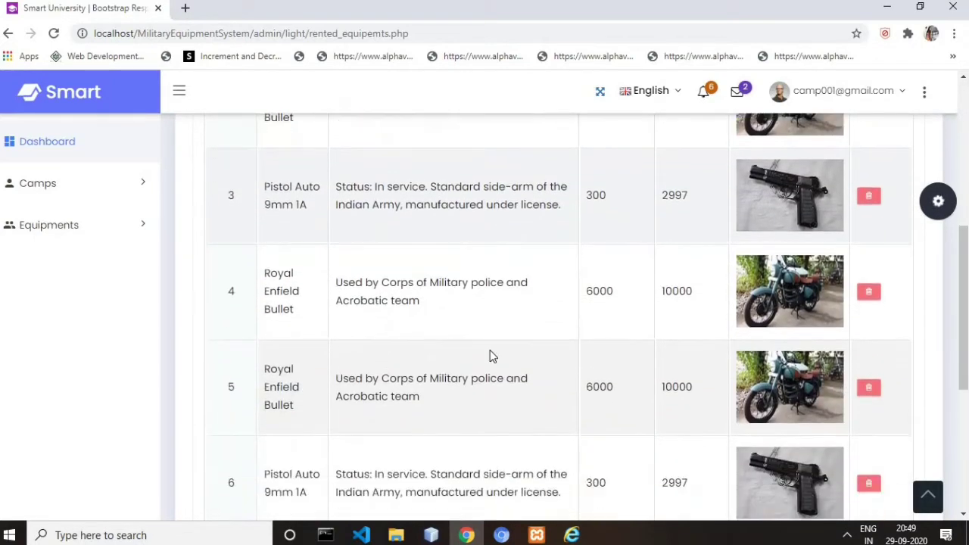
scroll(491, 354, "down", 1)
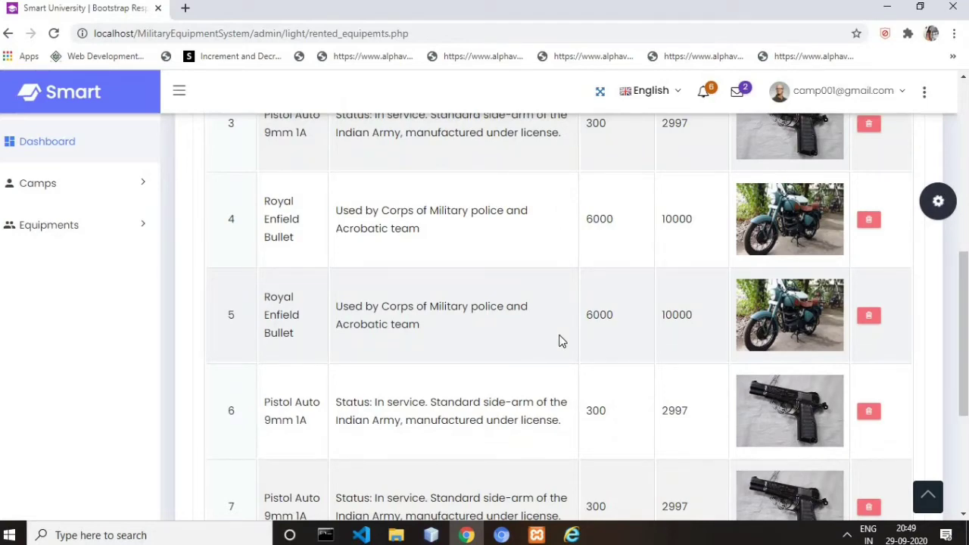
scroll(534, 310, "up", 5)
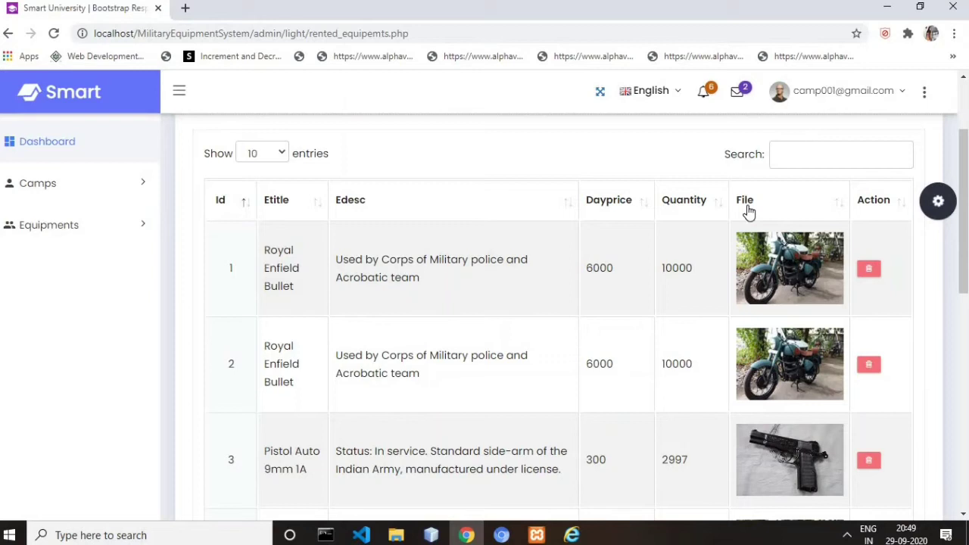
scroll(695, 300, "down", 2)
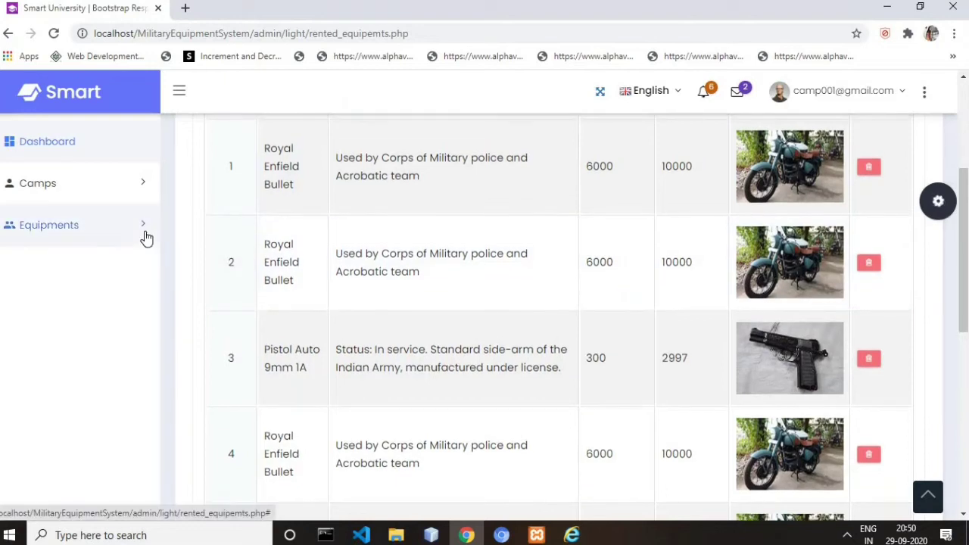
left_click(37, 229)
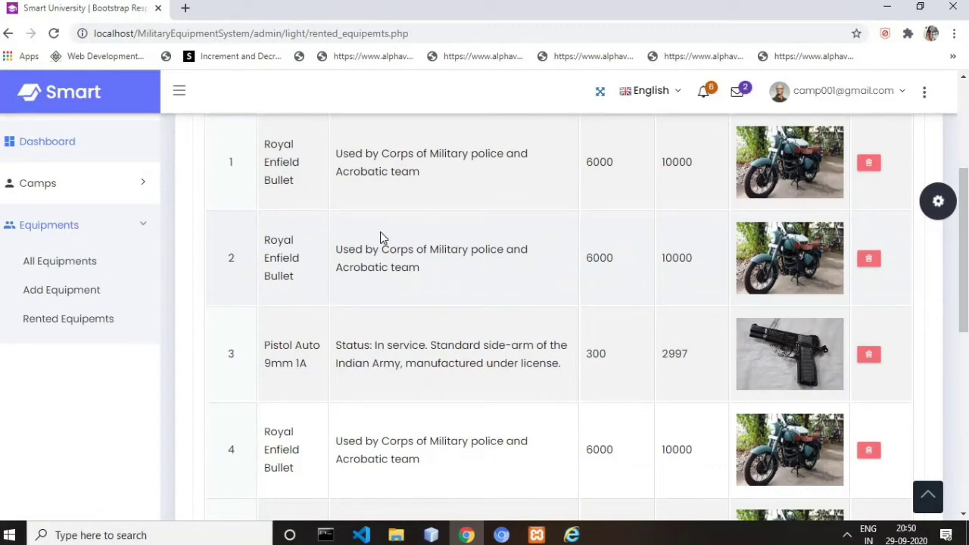
scroll(380, 235, "up", 3)
scroll(381, 235, "down", 1)
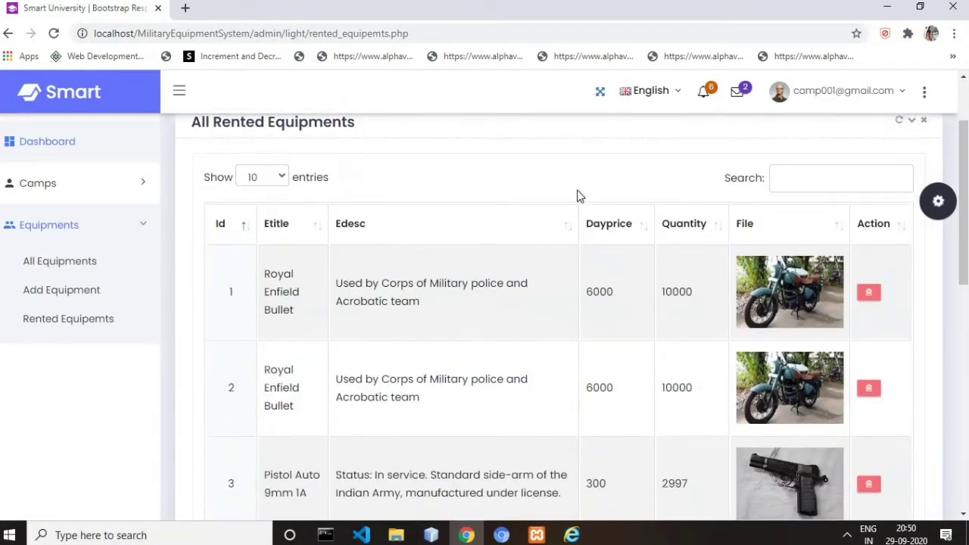
- Log out of the admin account and bring up the sign-in form
left_click(878, 94)
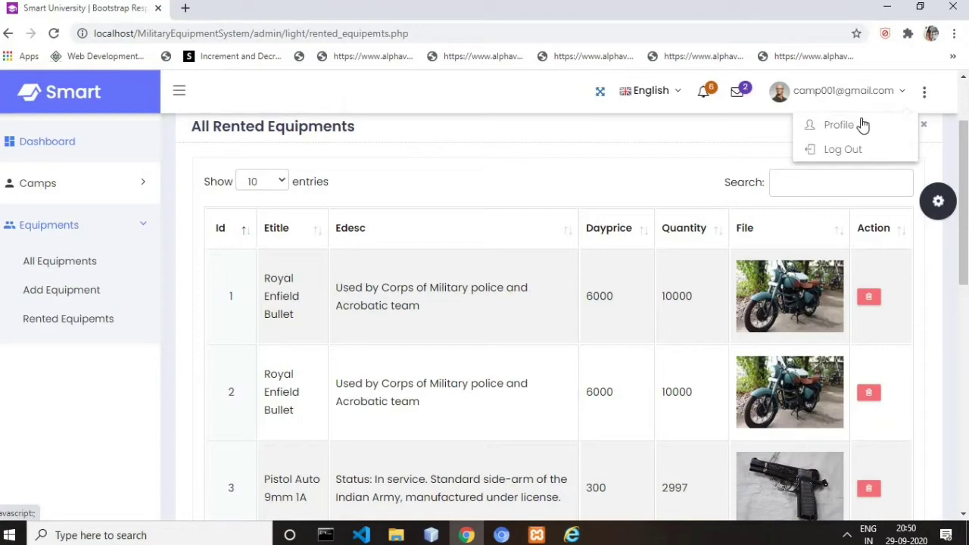
left_click(842, 149)
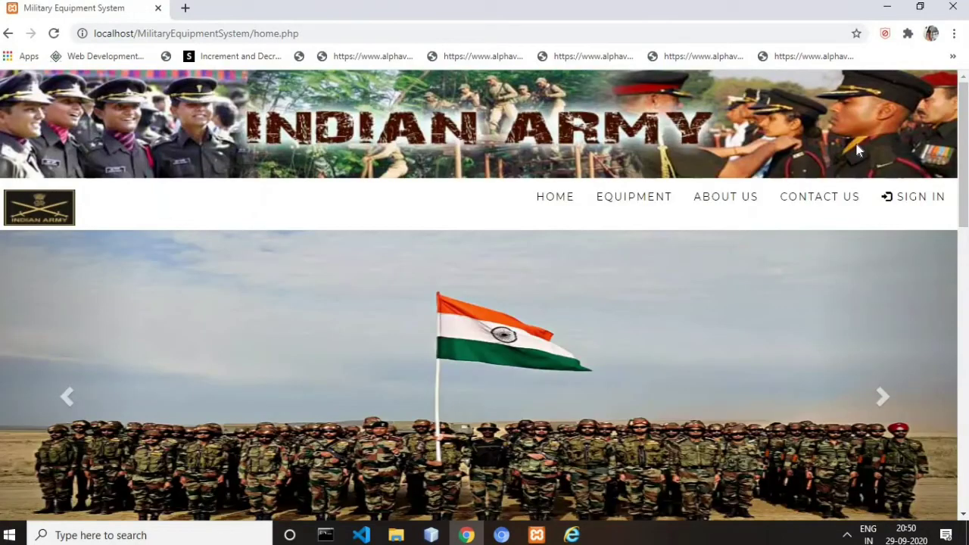
left_click(916, 199)
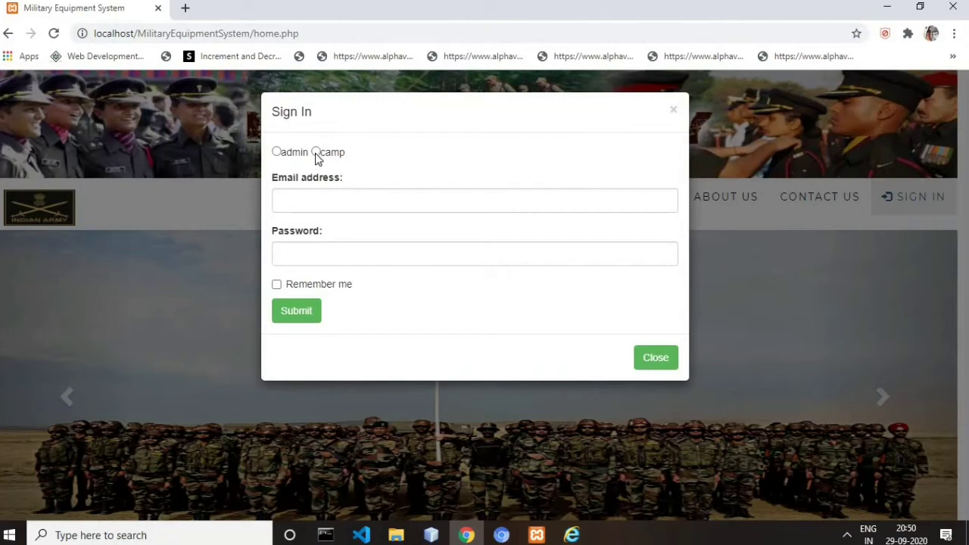
- Sign in as a camp using the saved email and password, with Remember me ticked
left_click(316, 151)
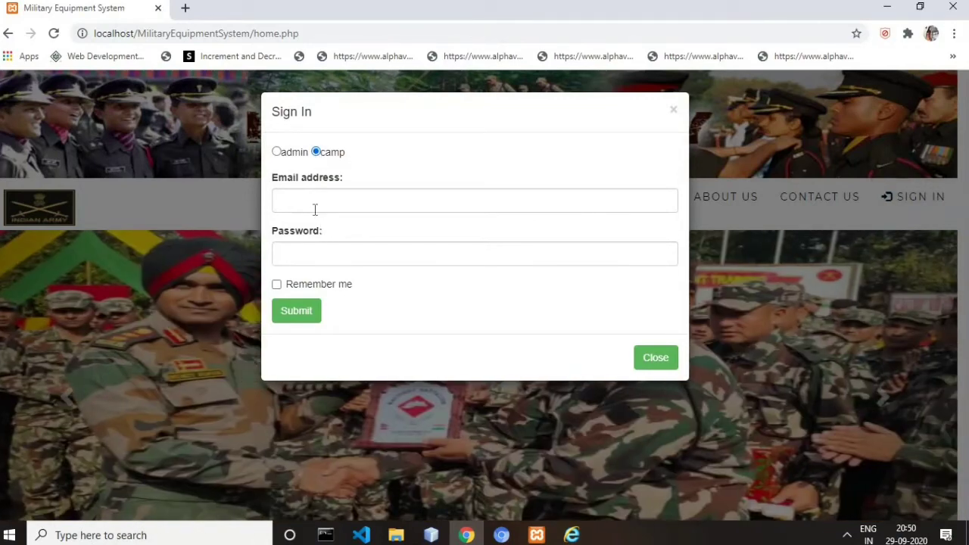
left_click(308, 197)
left_click(323, 260)
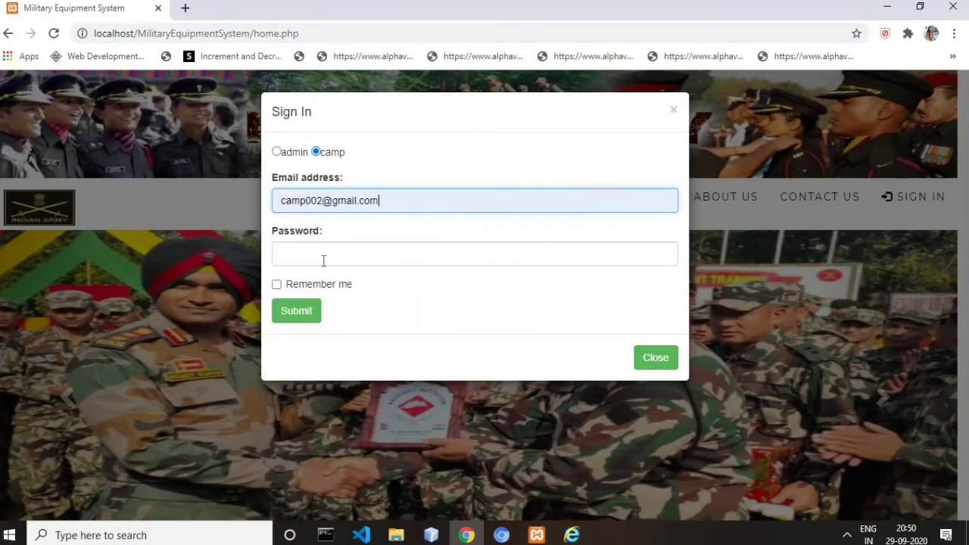
left_click(323, 260)
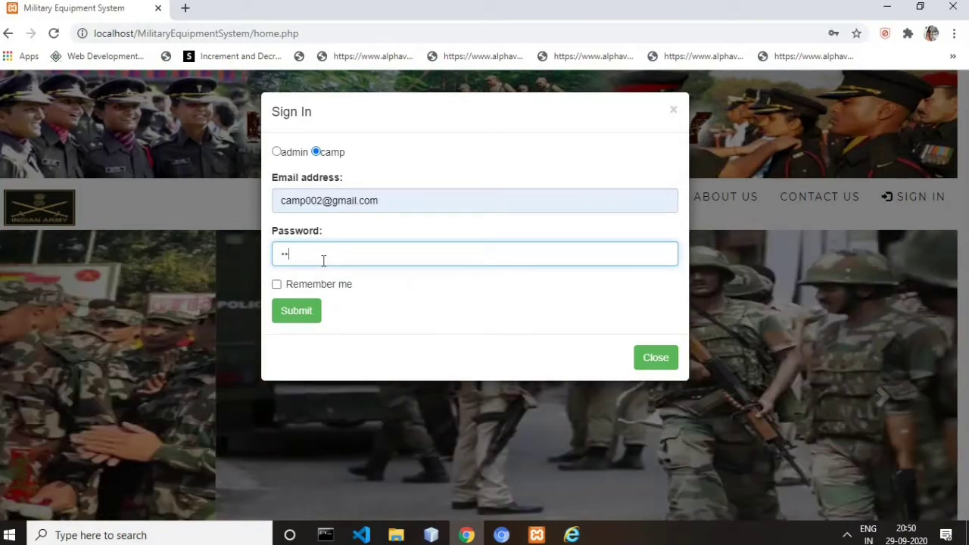
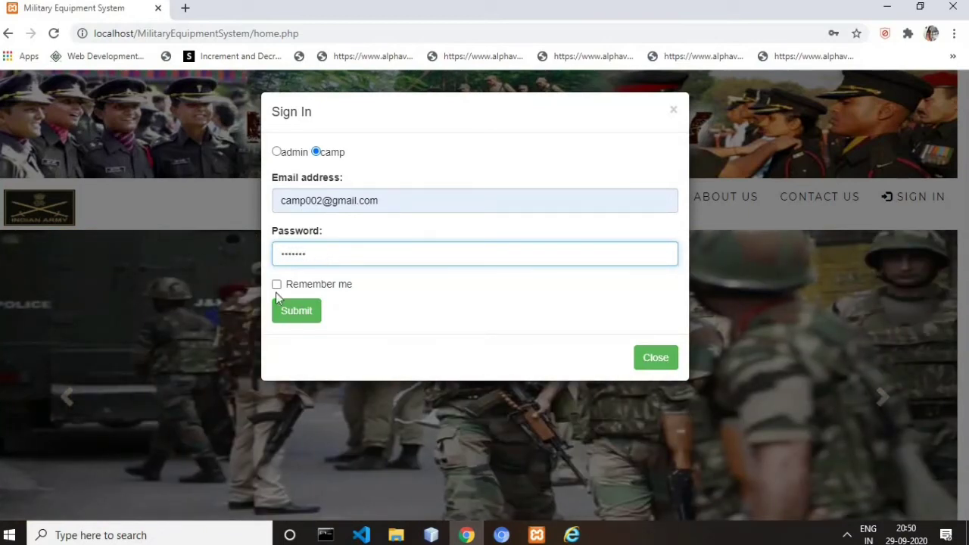
left_click(277, 285)
left_click(288, 311)
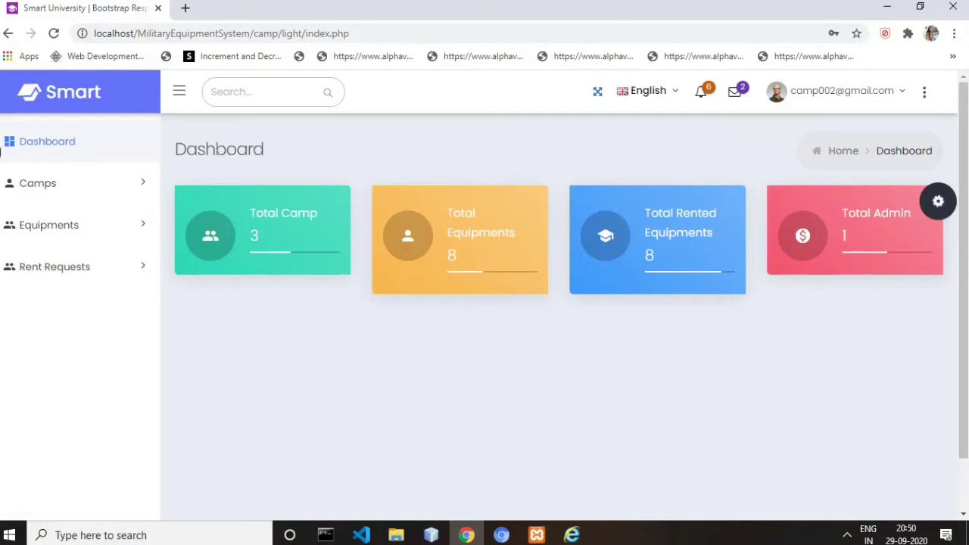
- View camp002's Camp Profile with its name, contact number, country, state and type
left_click(35, 185)
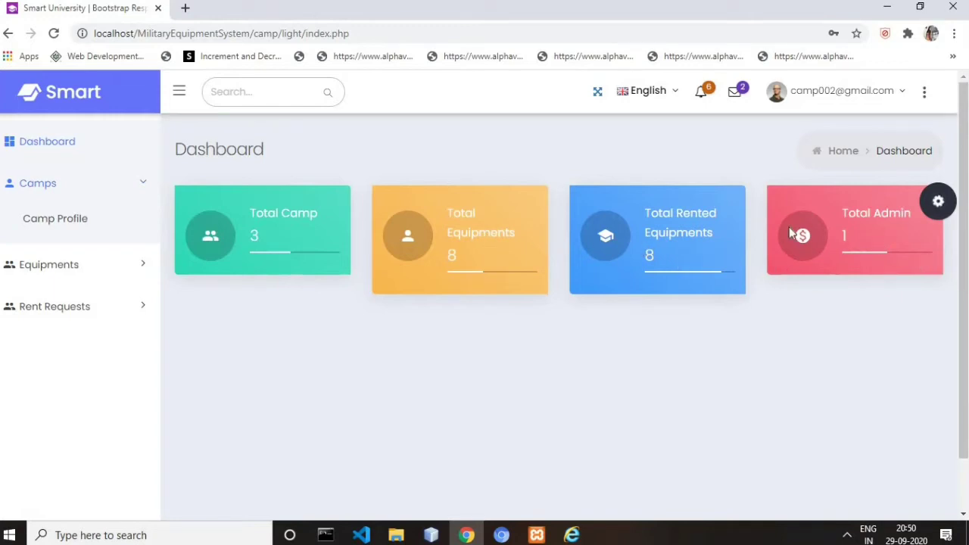
left_click(67, 234)
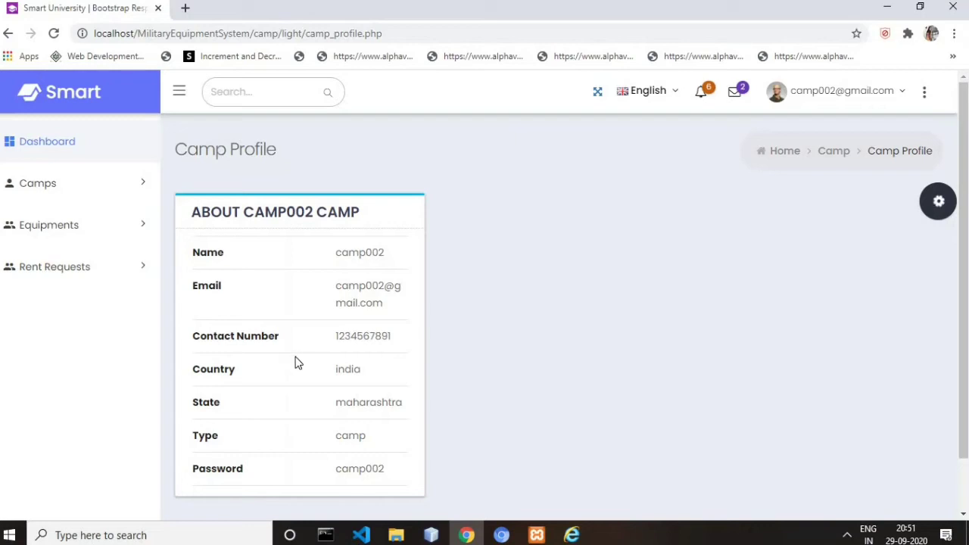
scroll(353, 384, "down", 1)
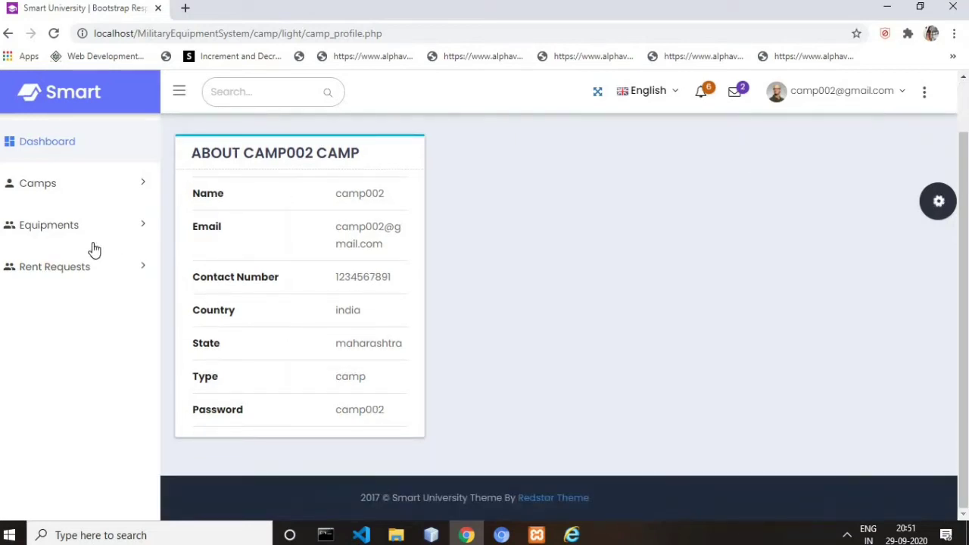
left_click(66, 223)
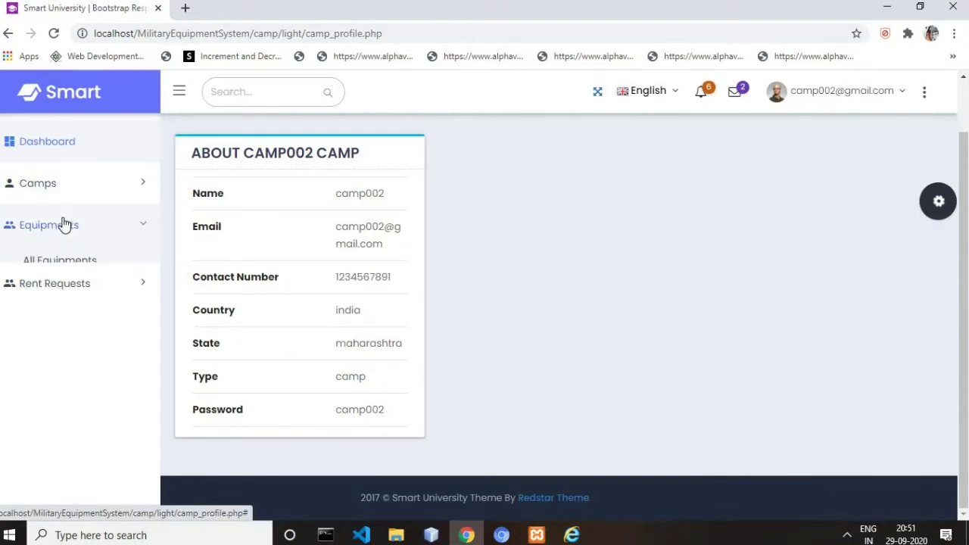
- Browse All Equipments, then scroll the Rented Equipments list of Royal Enfield Bullet and pistol entries
left_click(64, 260)
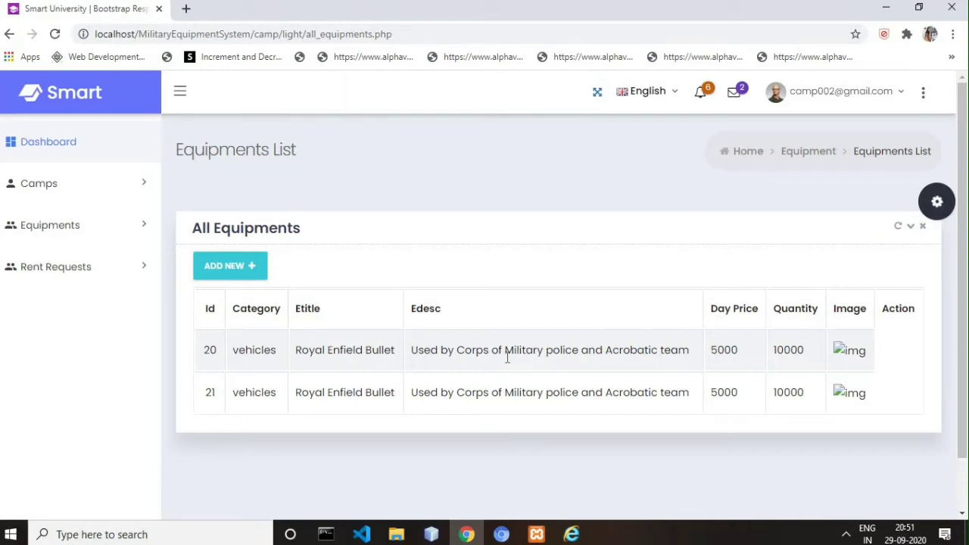
left_click(81, 236)
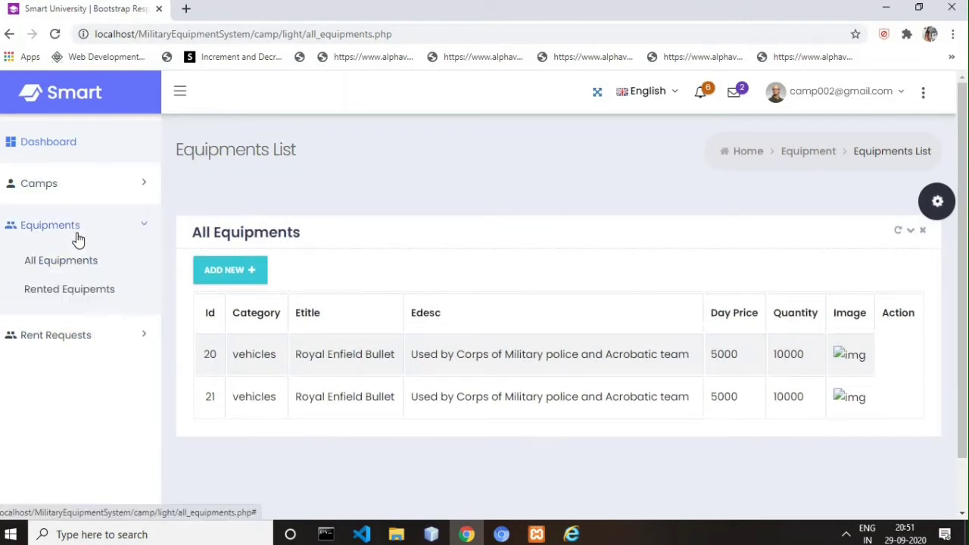
left_click(81, 296)
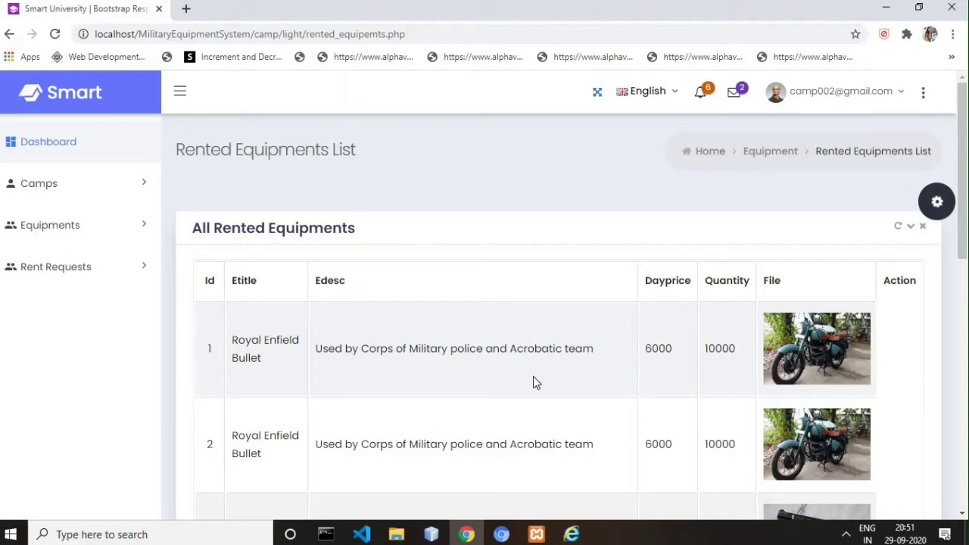
scroll(485, 341, "down", 2)
scroll(486, 341, "up", 2)
scroll(485, 341, "down", 2)
scroll(485, 341, "up", 1)
scroll(485, 342, "down", 1)
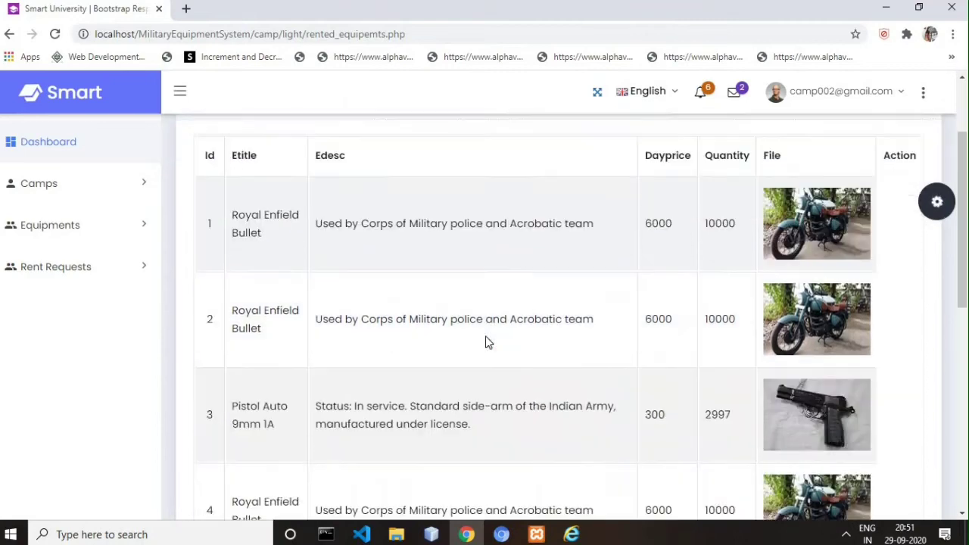
scroll(485, 341, "up", 1)
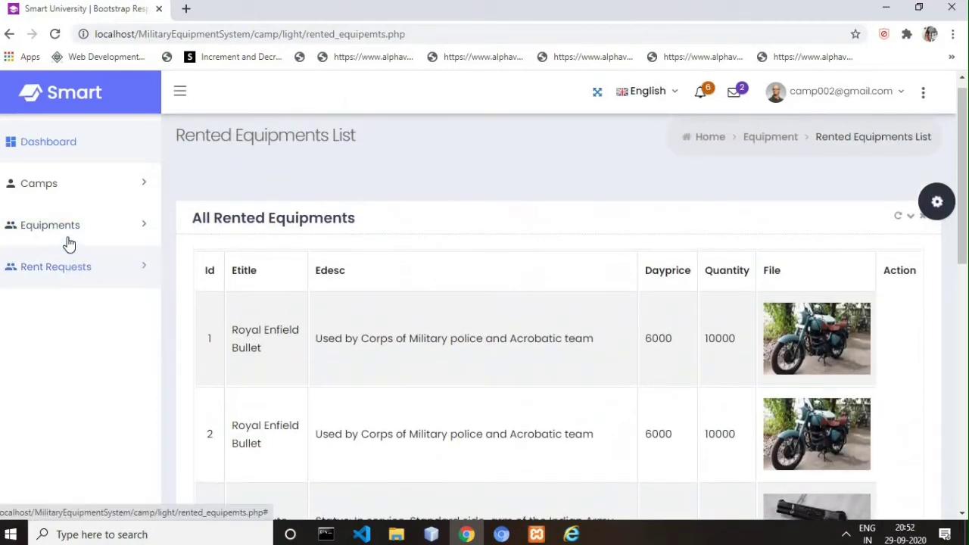
left_click(68, 242)
left_click(68, 276)
- Fill the Make Requests form with camp003, Pistol Auto 9mm 1A and quantity 1
left_click(66, 275)
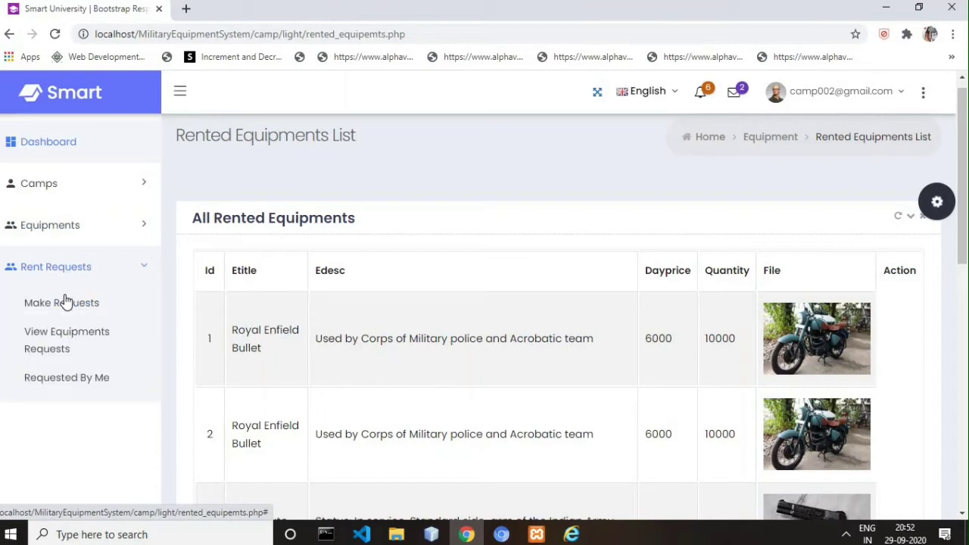
left_click(68, 307)
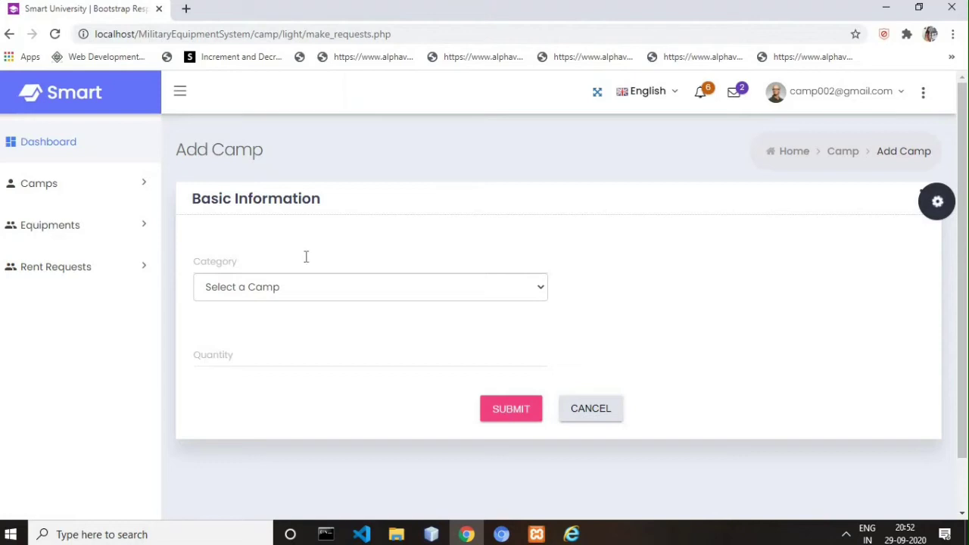
left_click(308, 295)
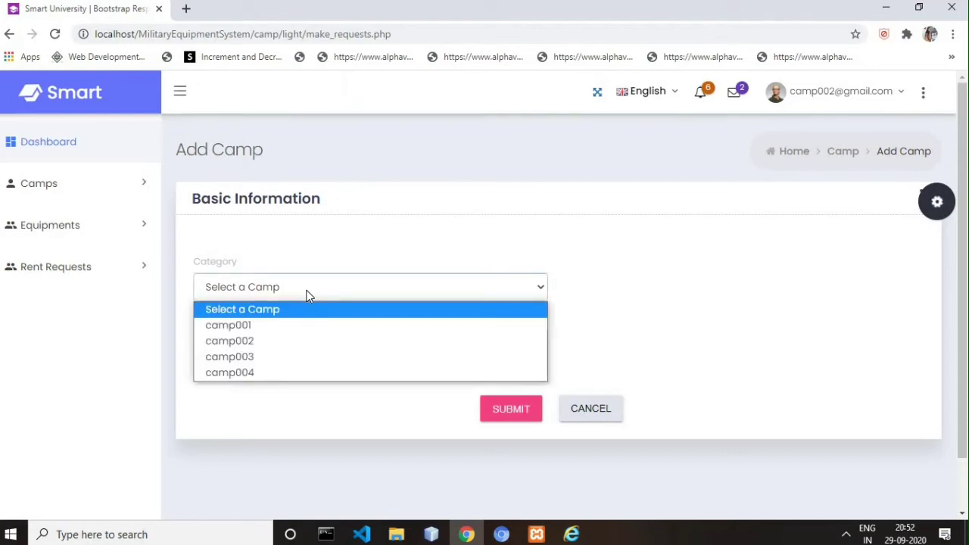
left_click(303, 362)
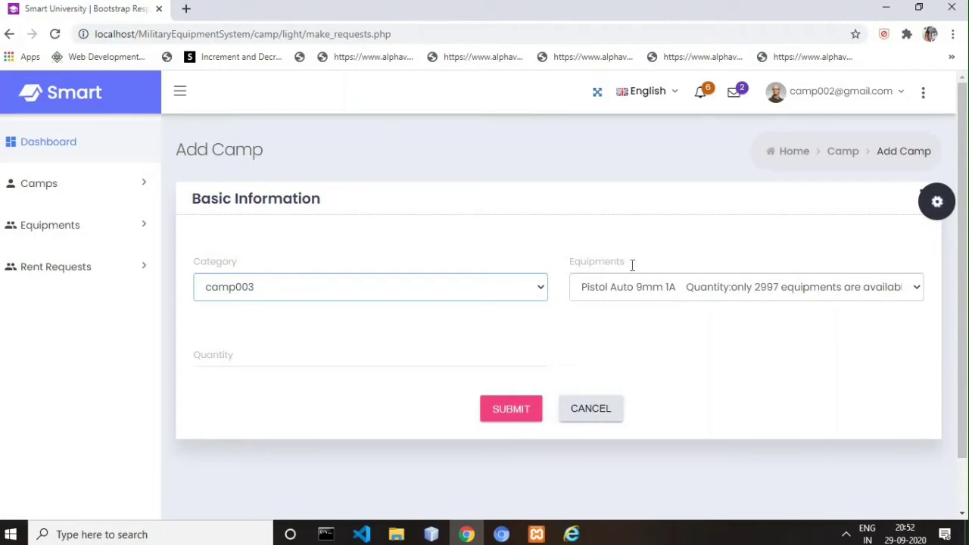
left_click(259, 353)
type("1")
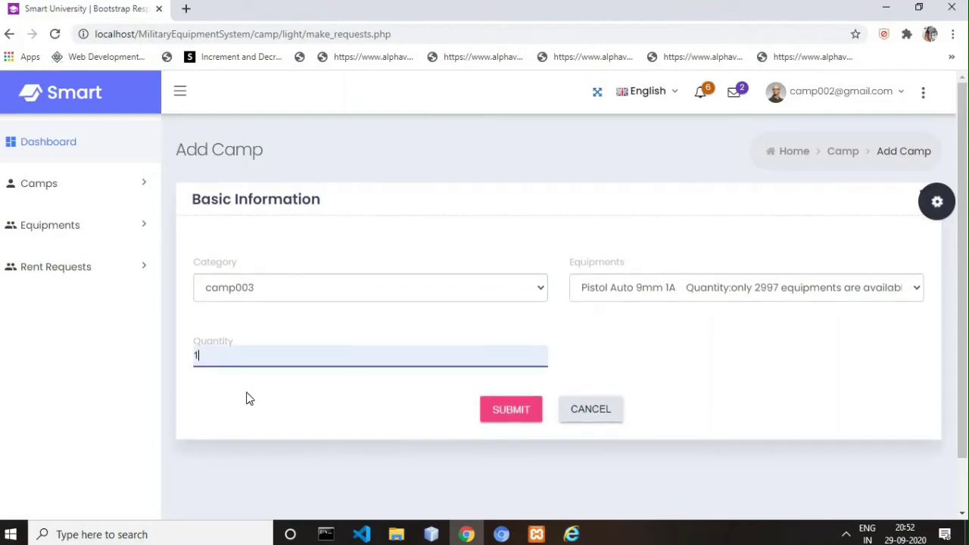
- Submit the request and check that the quantity-1 pistol request is marked not accepted
left_click(524, 409)
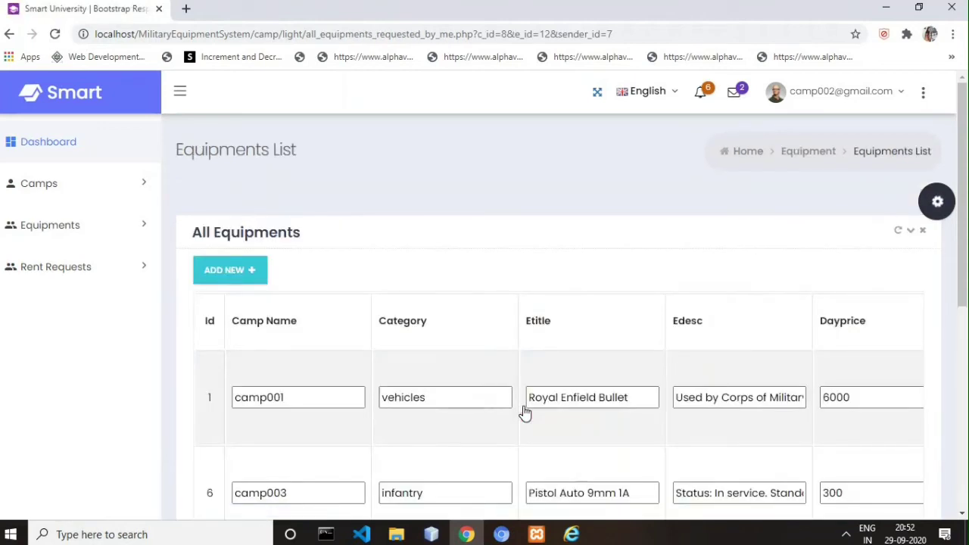
scroll(523, 407, "down", 2)
scroll(523, 406, "down", 2)
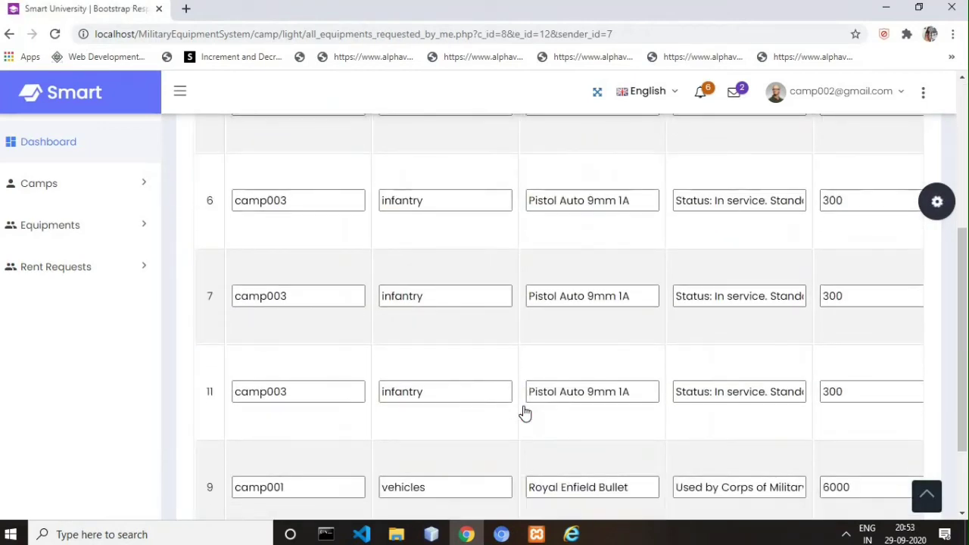
scroll(523, 413, "down", 1)
scroll(522, 412, "down", 1)
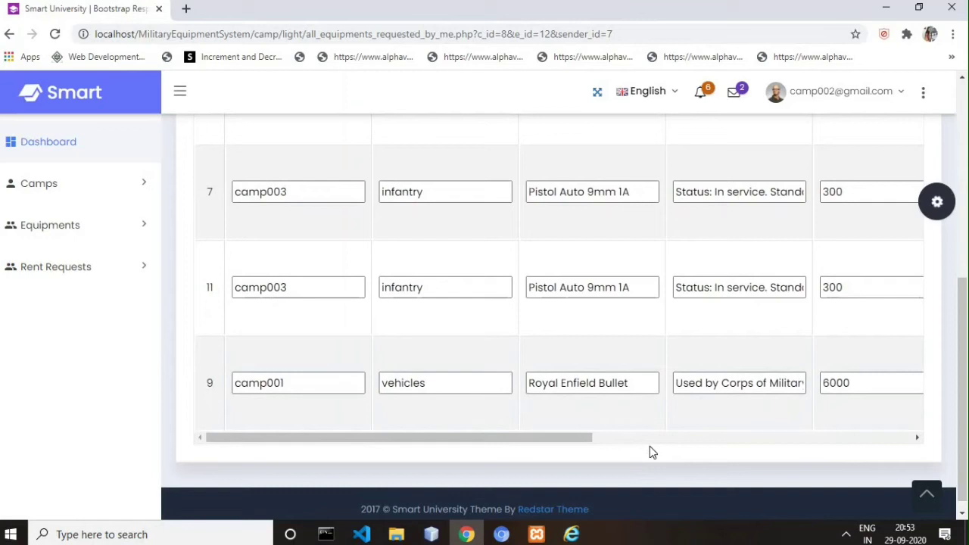
left_click(649, 437)
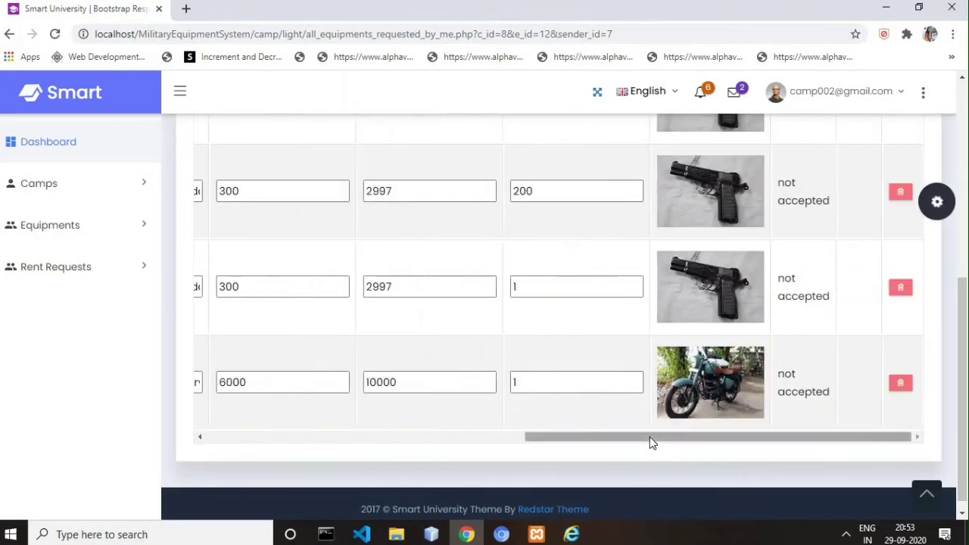
scroll(659, 329, "up", 1)
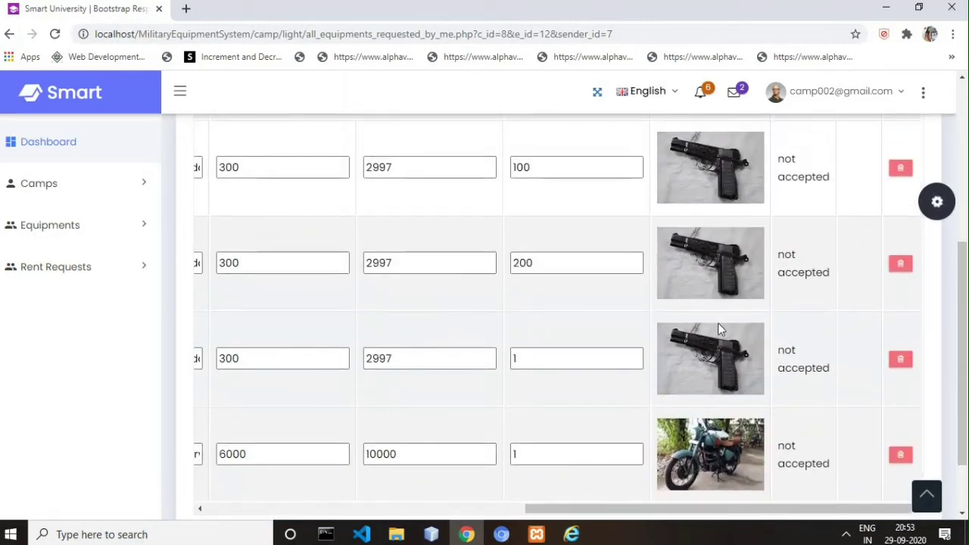
scroll(757, 302, "up", 1)
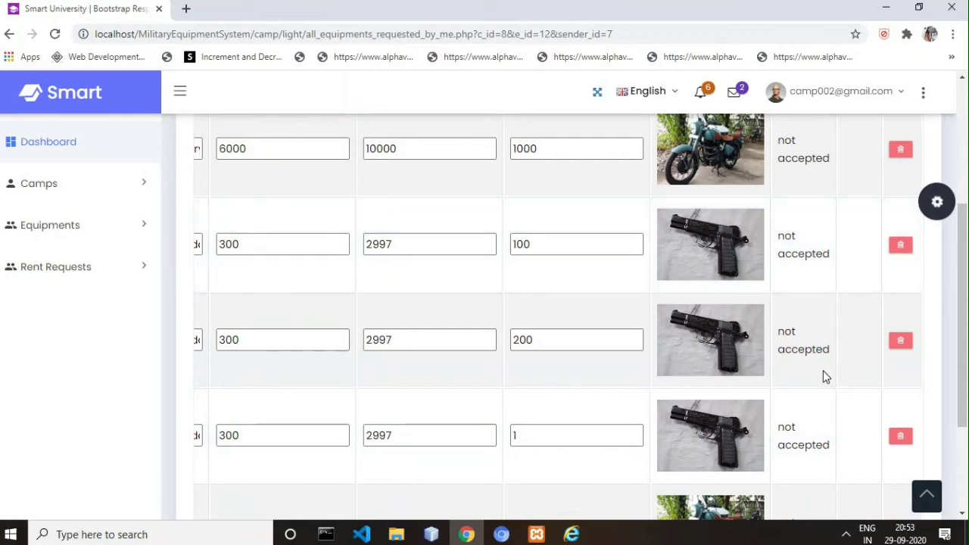
scroll(823, 370, "down", 2)
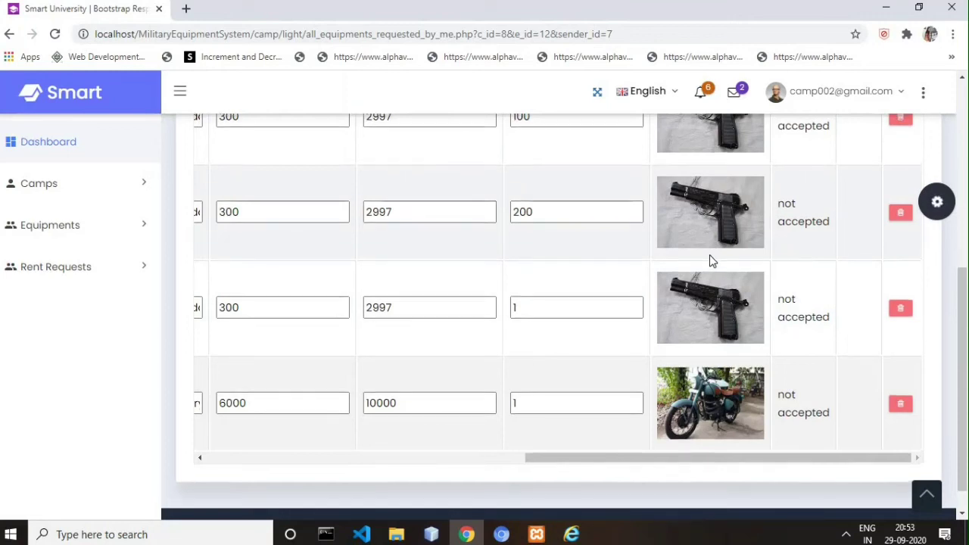
scroll(711, 261, "up", 1)
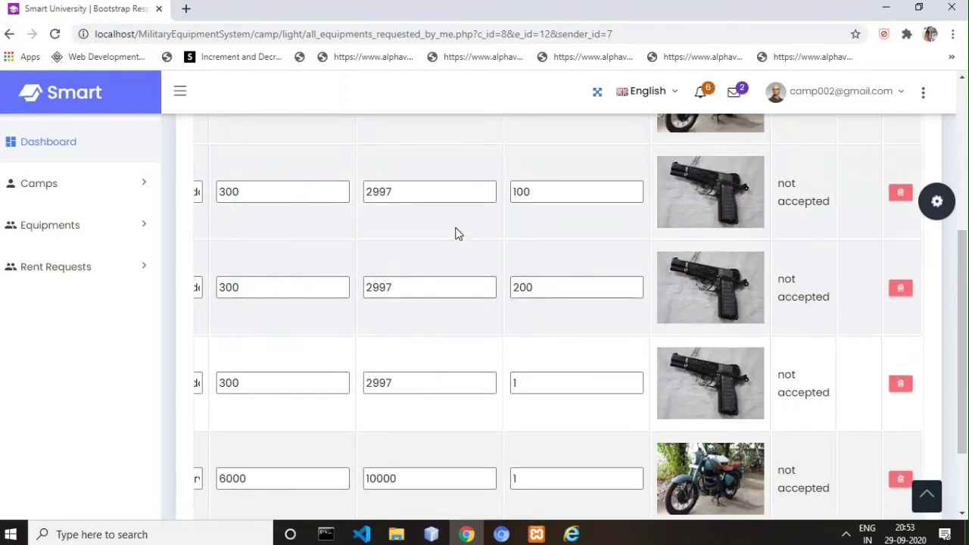
- Open View Equipments Requests and scroll the empty list showing 0 results
left_click(80, 280)
left_click(75, 337)
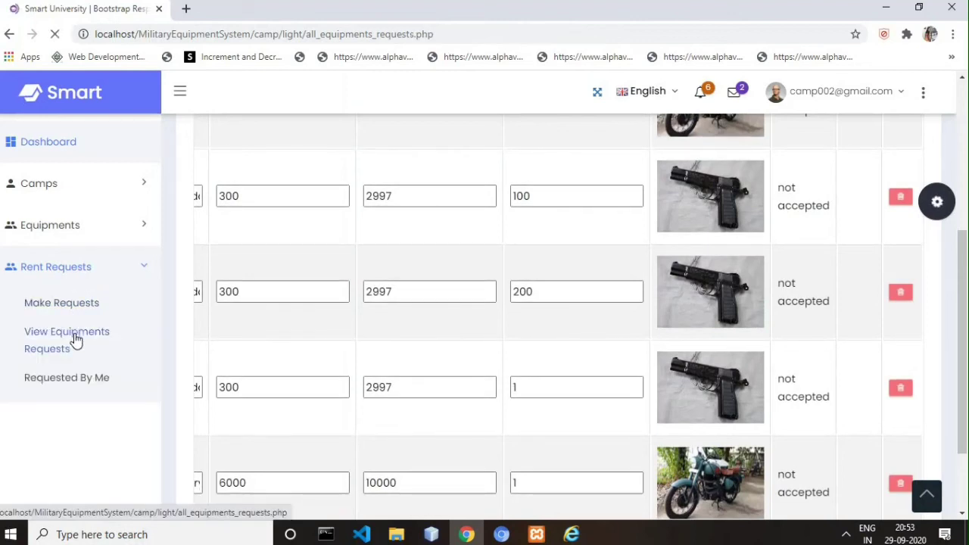
scroll(445, 396, "down", 1)
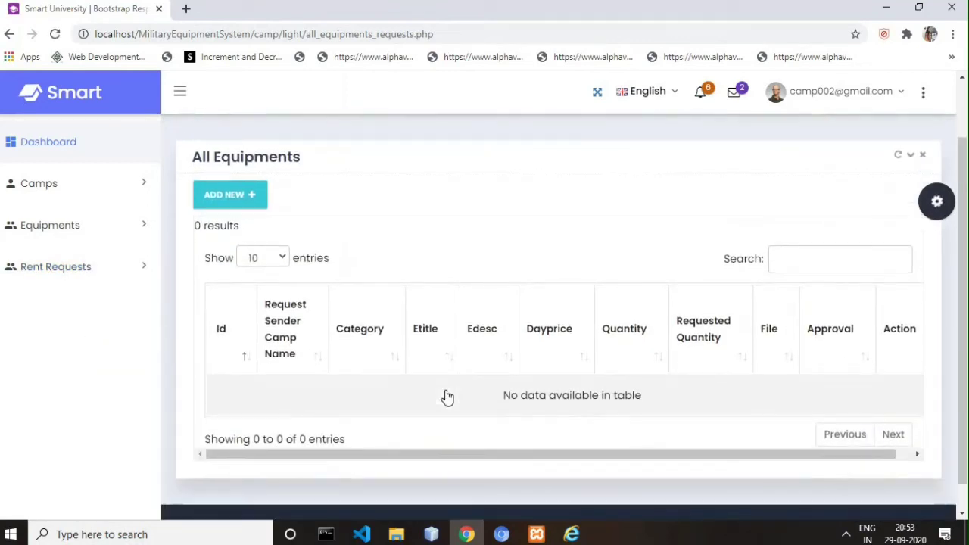
scroll(447, 396, "down", 1)
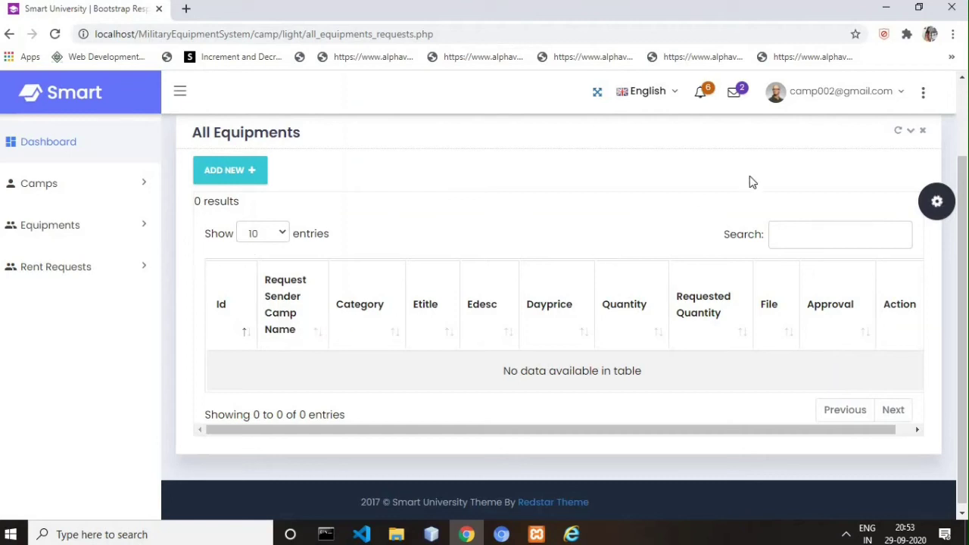
- Log out of the camp002 account and return to the sign-in form
left_click(859, 102)
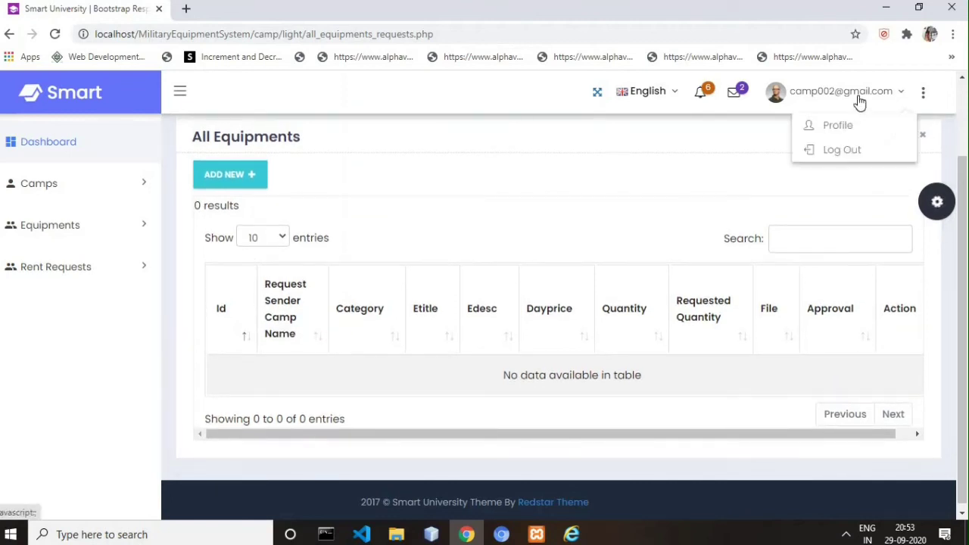
left_click(848, 149)
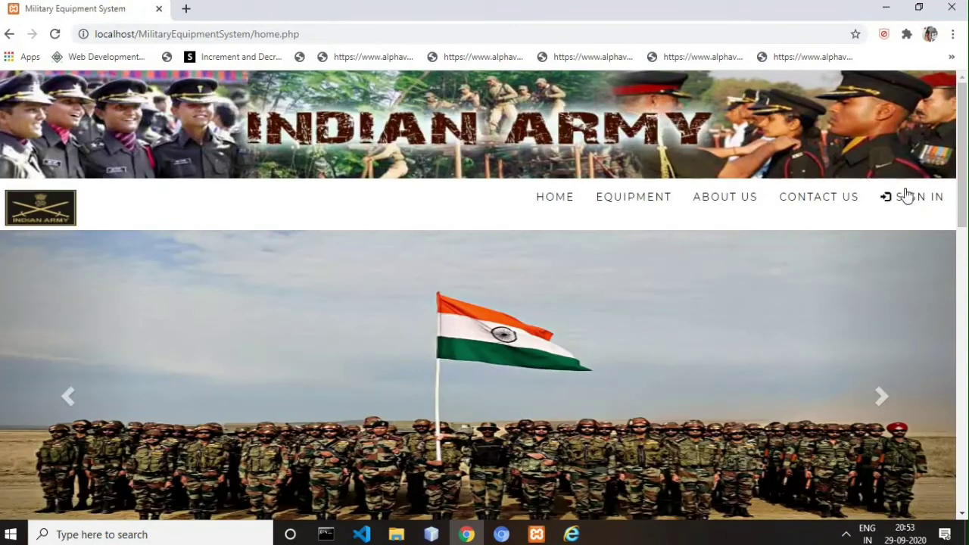
left_click(915, 205)
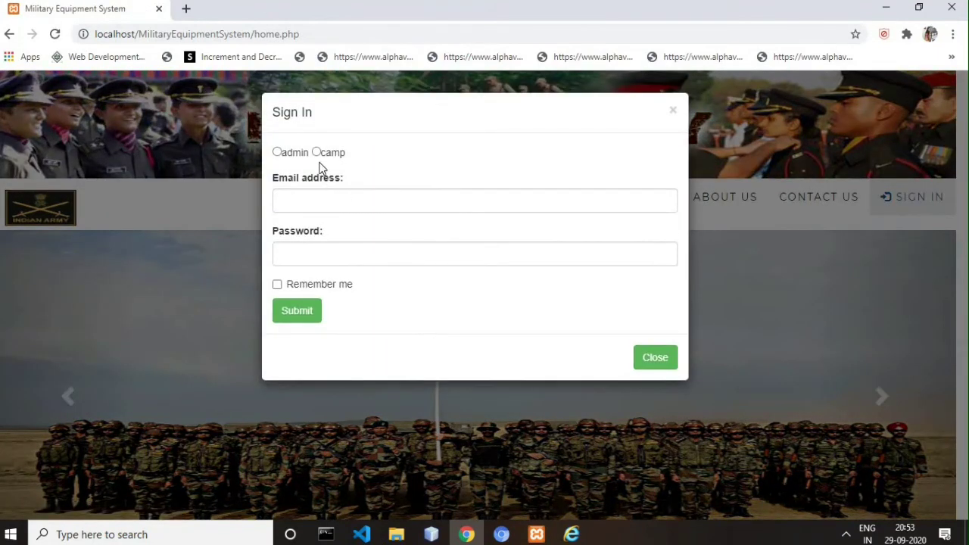
- Sign in as camp003 with a saved email, its password and Remember me enabled
left_click(317, 152)
left_click(317, 201)
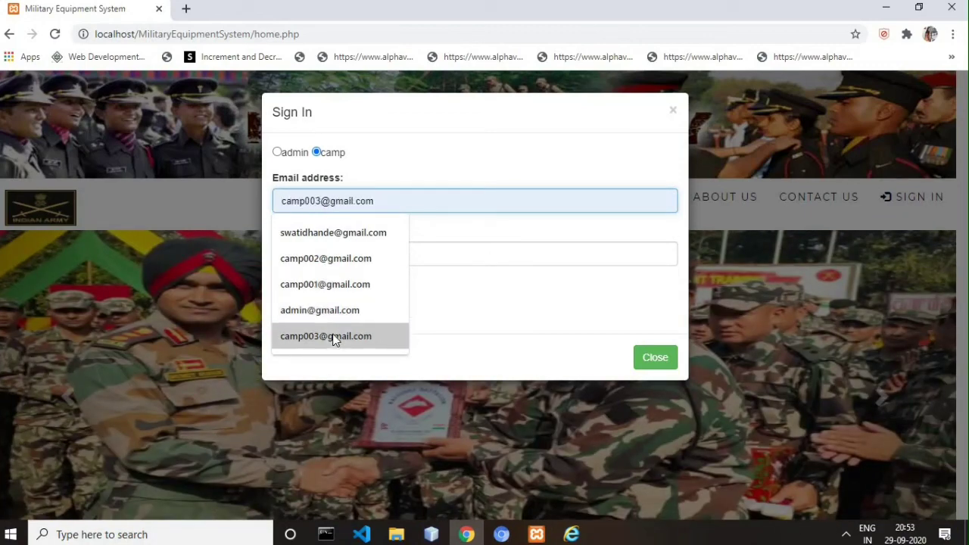
left_click(334, 338)
left_click(336, 243)
type("c")
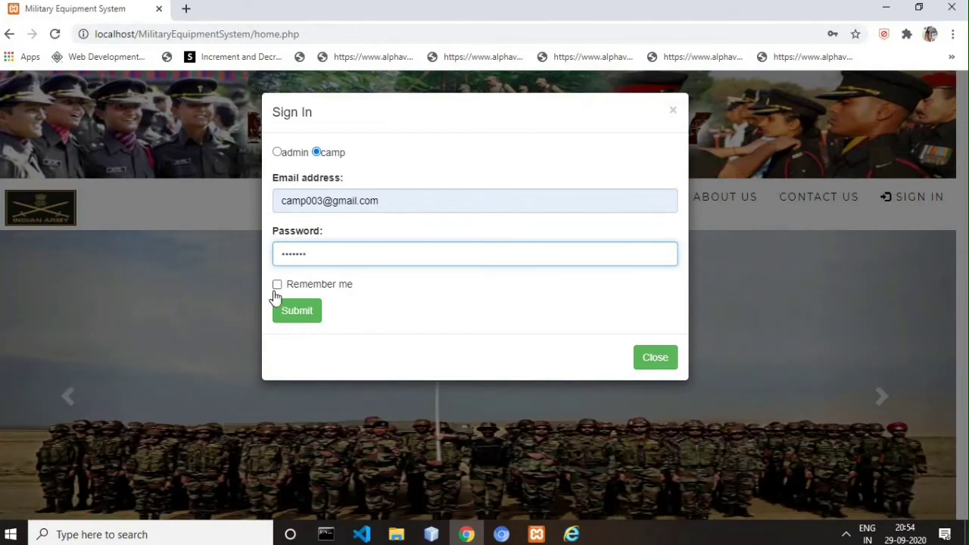
left_click(277, 285)
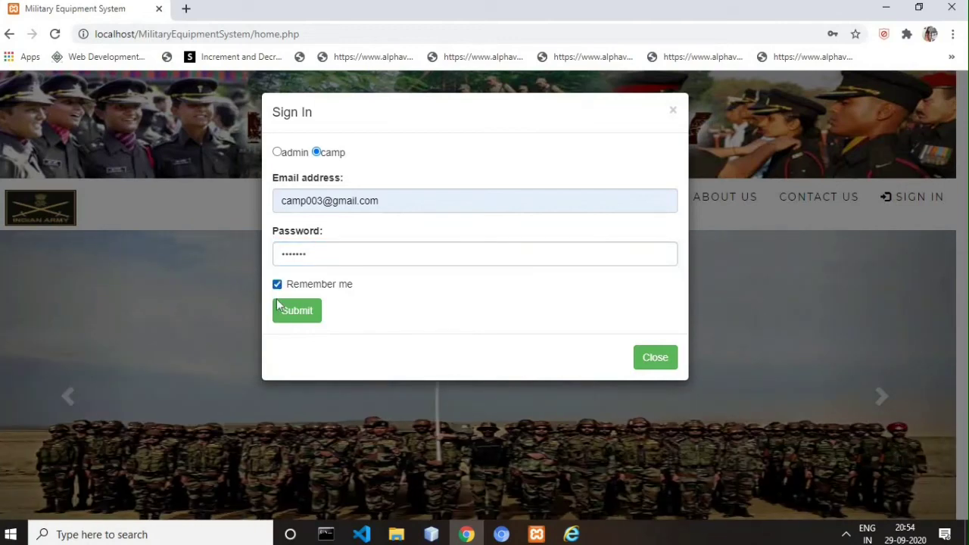
left_click(282, 310)
- Accept the Pistol Auto 9mm 1A rent request for quantity 1
scroll(406, 371, "down", 3)
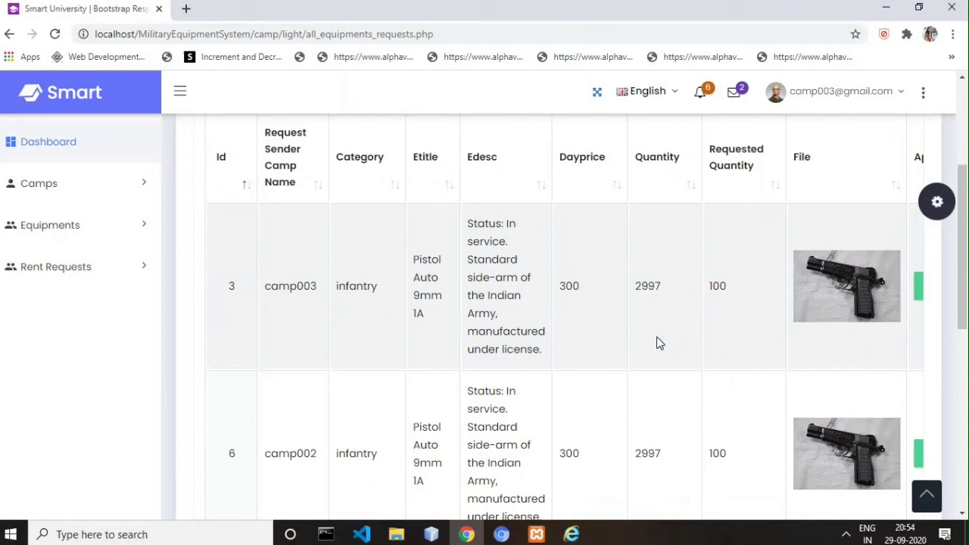
scroll(774, 370, "down", 5)
scroll(774, 370, "right", 2)
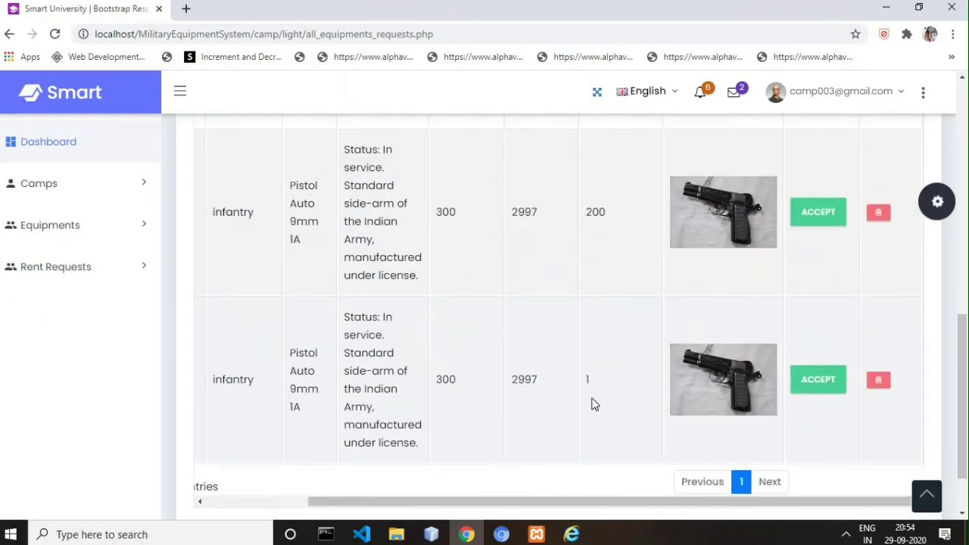
scroll(593, 404, "left", 2)
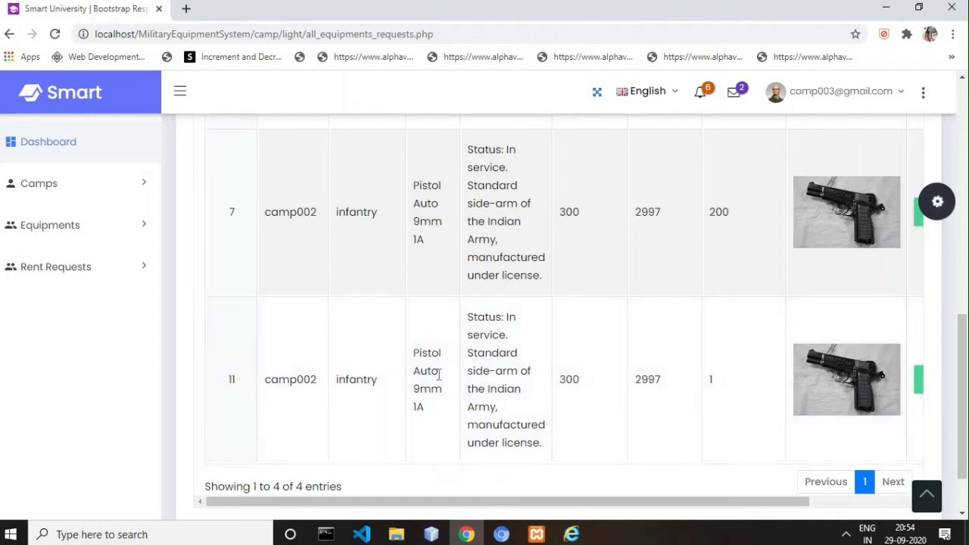
scroll(438, 374, "right", 3)
left_click(842, 380)
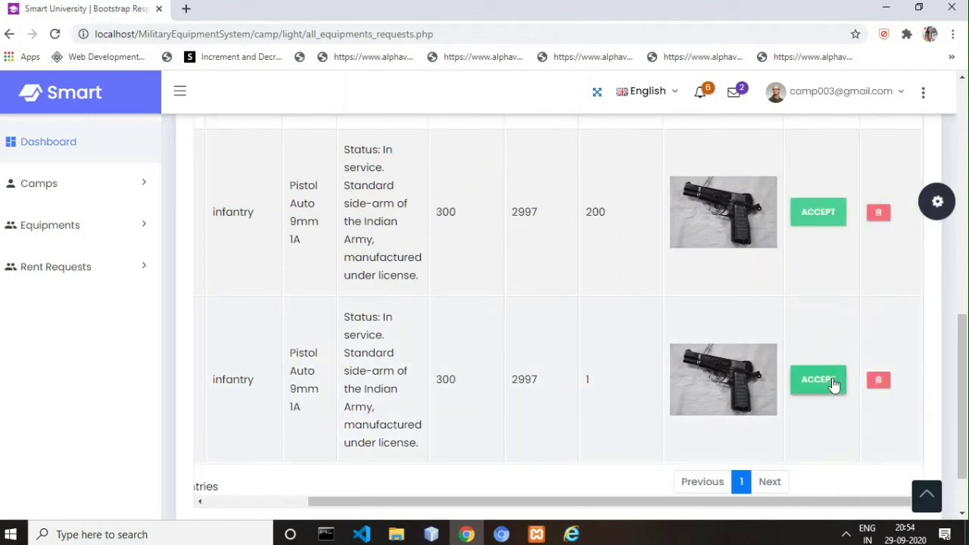
scroll(483, 362, "down", 1)
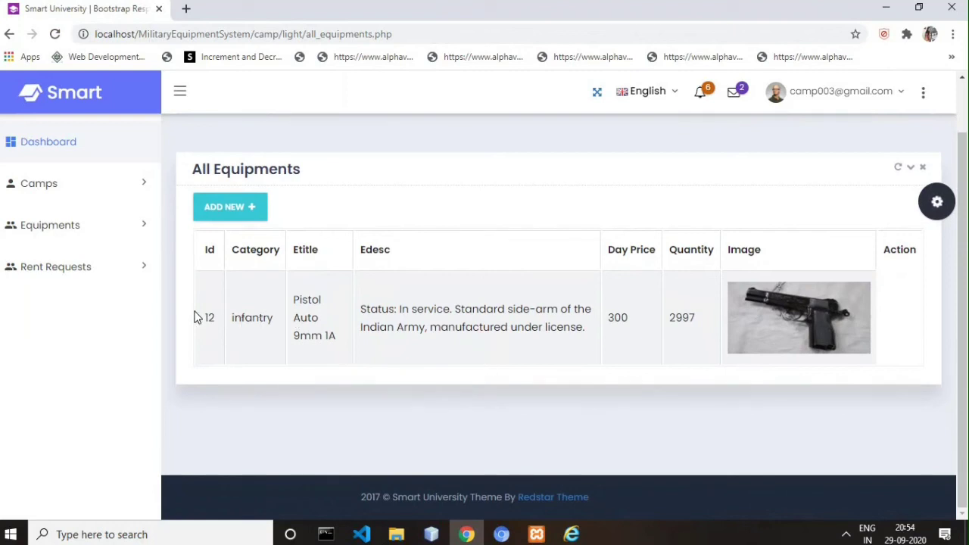
- Reopen View Equipments Requests and scroll across the four pistol requests
left_click(66, 274)
left_click(64, 339)
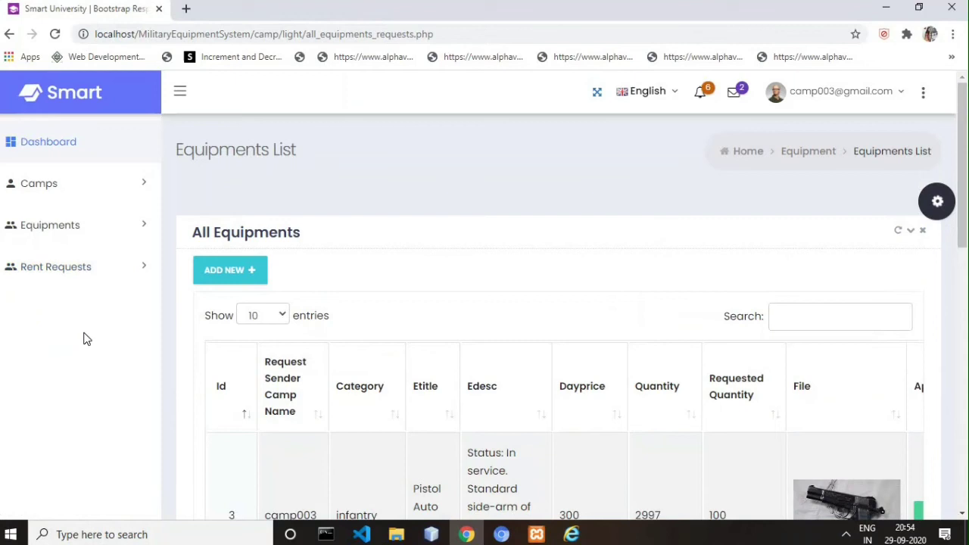
scroll(757, 431, "down", 10)
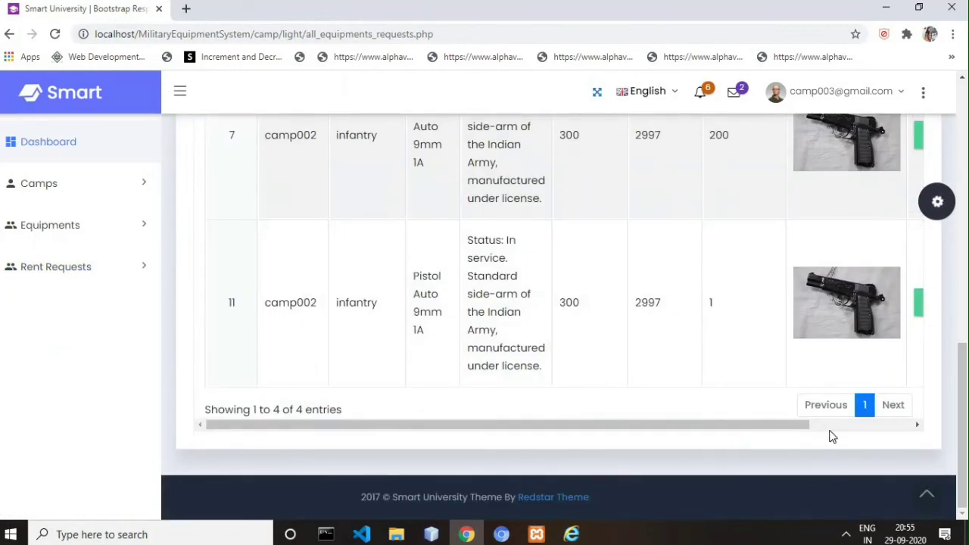
scroll(832, 437, "right", 3)
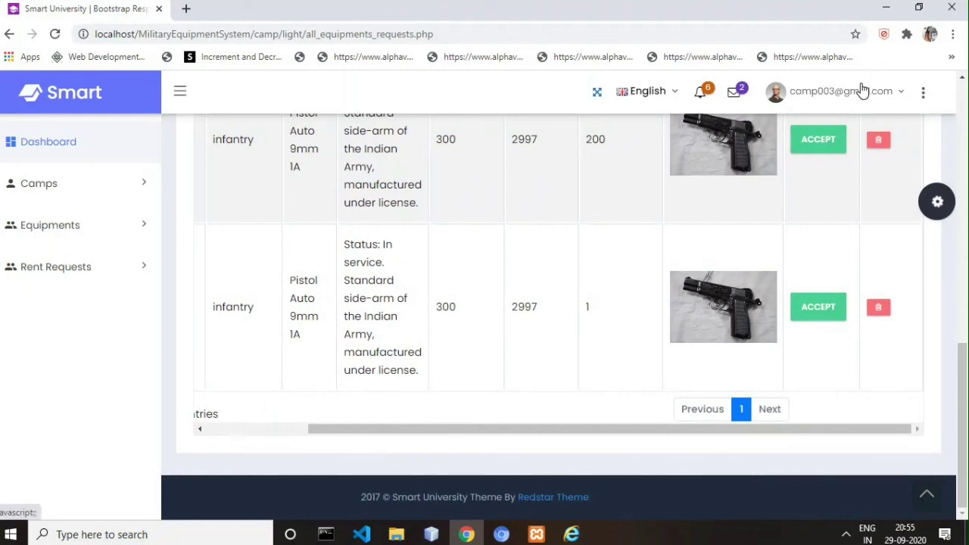
- Sign out of camp003 and bring up the sign-in form
left_click(863, 91)
left_click(831, 150)
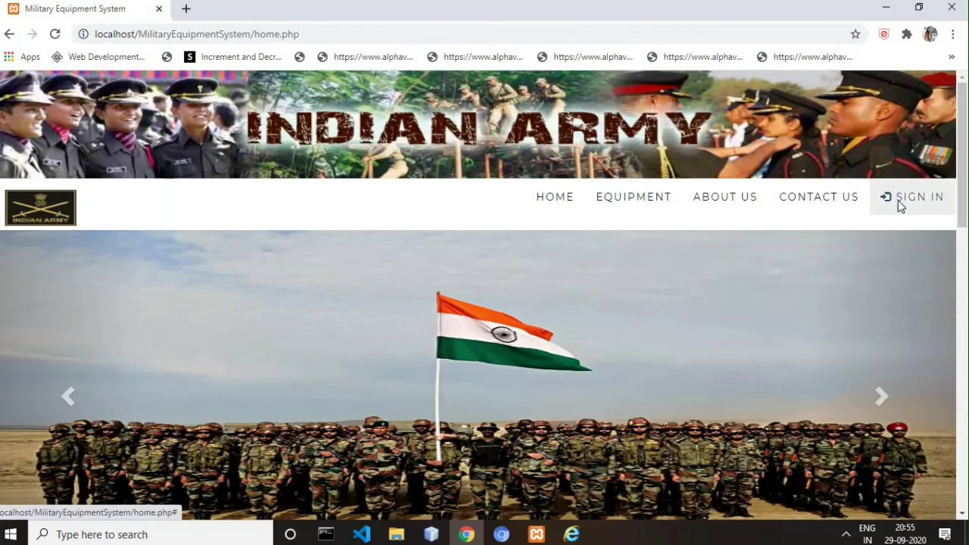
left_click(900, 207)
- Log in as camp002 via its saved email and password, with Remember me ticked
left_click(365, 200)
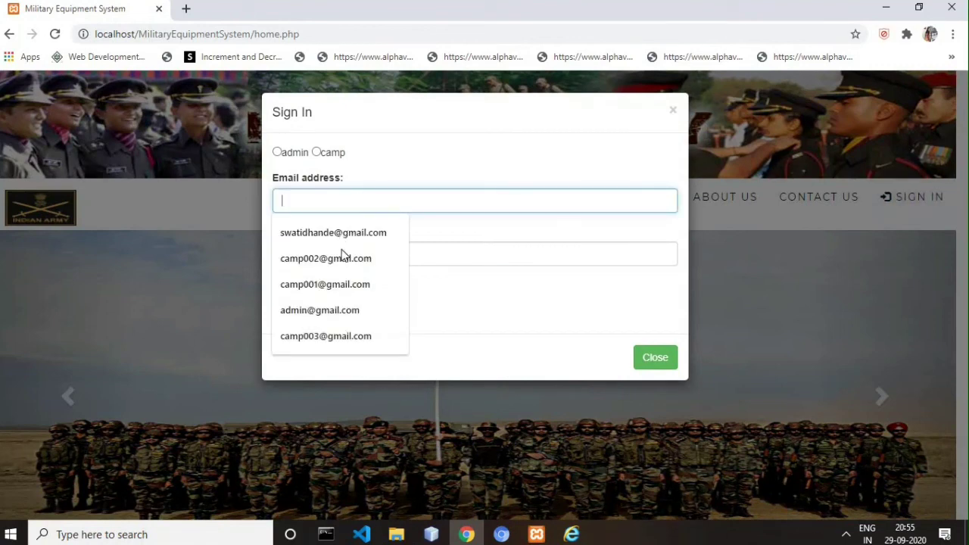
left_click(346, 257)
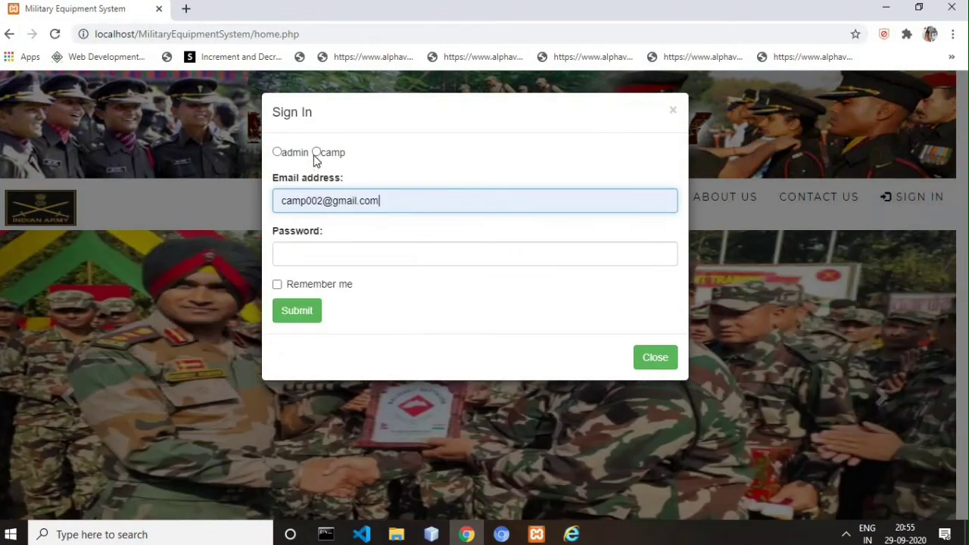
left_click(316, 154)
left_click(318, 248)
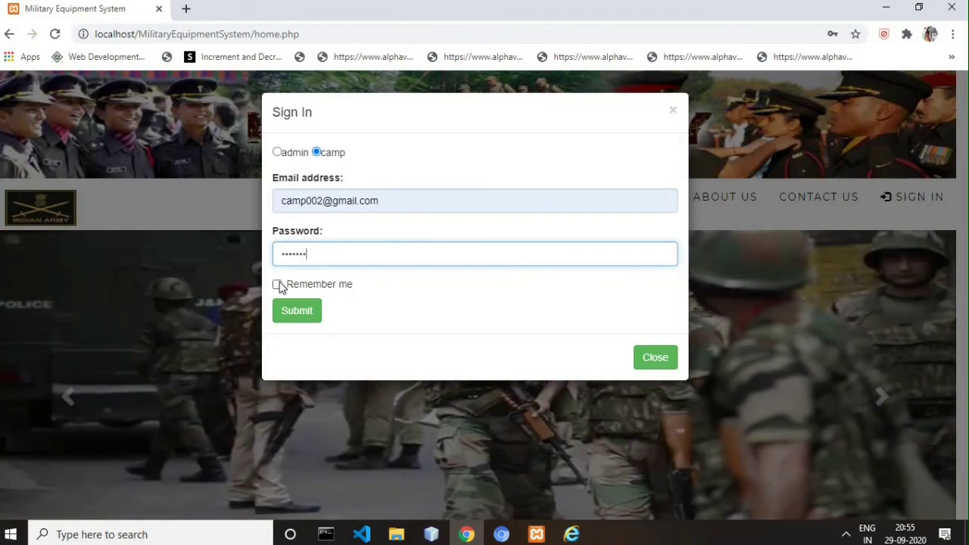
left_click(277, 285)
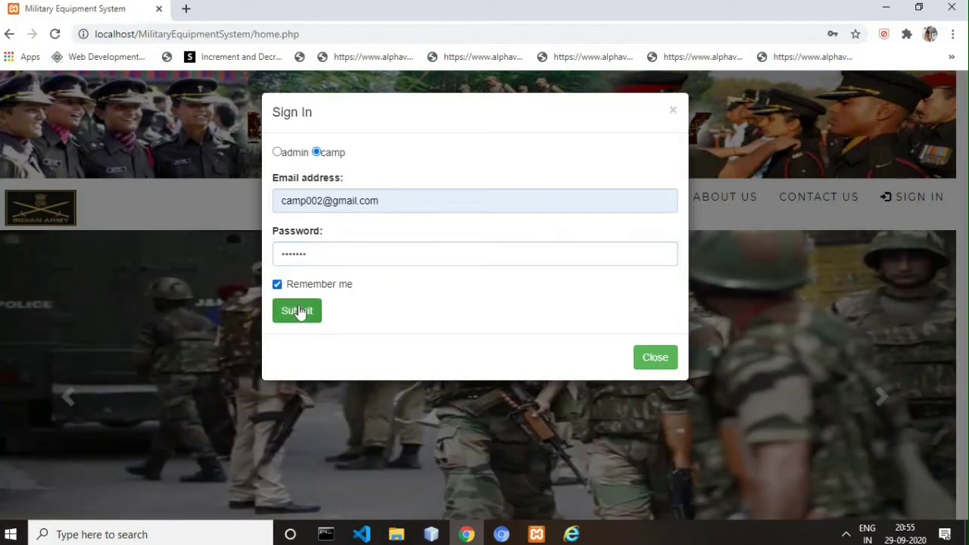
left_click(297, 311)
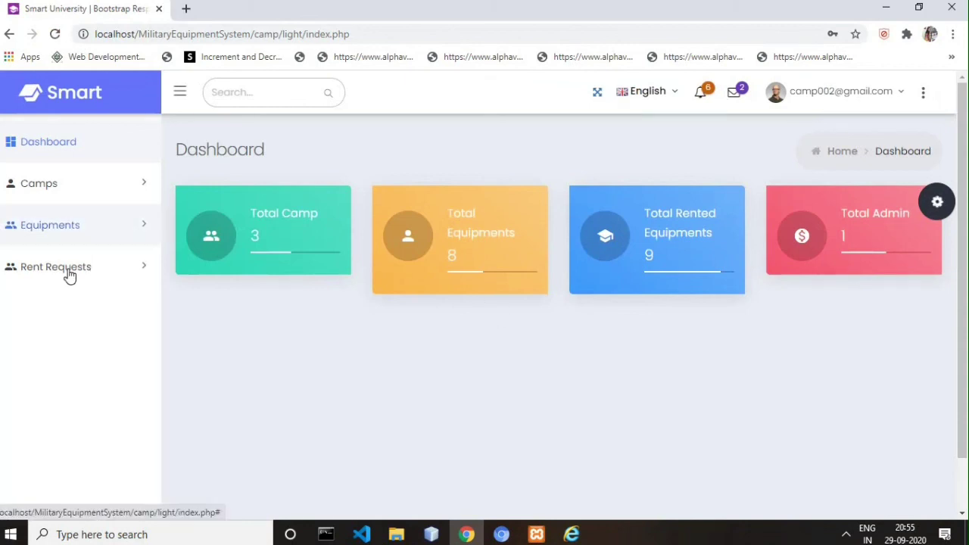
- Insert the accepted one-pistol request from Requested By Me into Camp002's equipment, leaving entries 1, 6, 7, 9
left_click(68, 270)
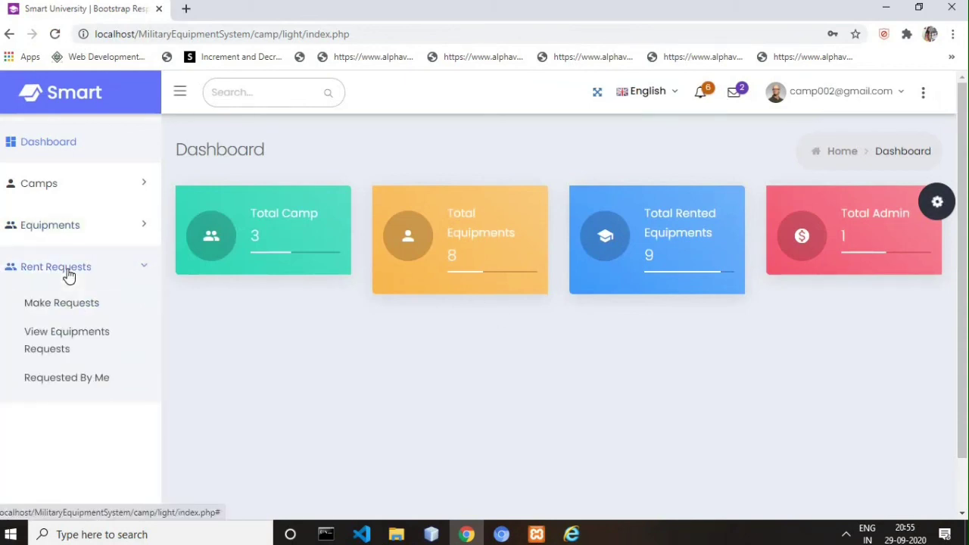
left_click(68, 379)
scroll(621, 375, "down", 3)
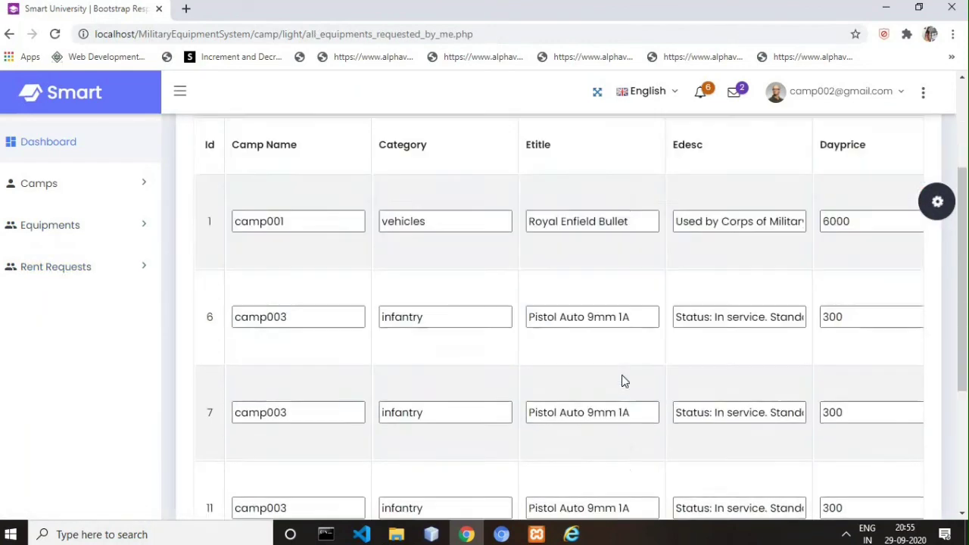
scroll(622, 375, "down", 1)
scroll(622, 375, "down", 2)
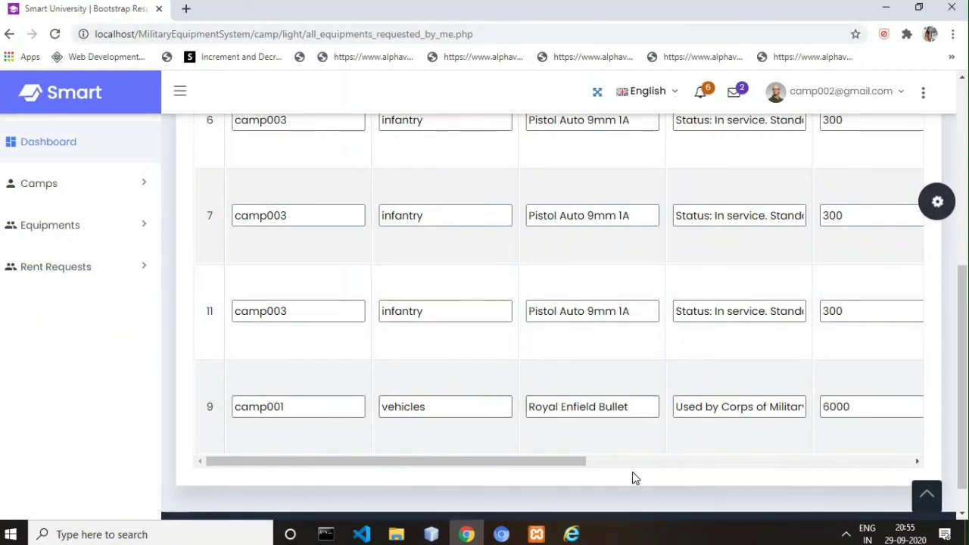
left_click(622, 457)
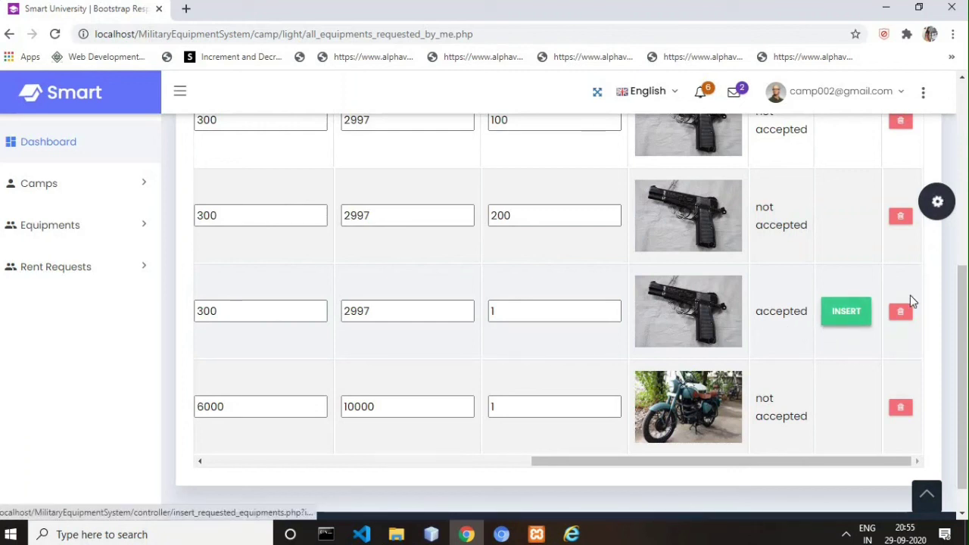
left_click(857, 309)
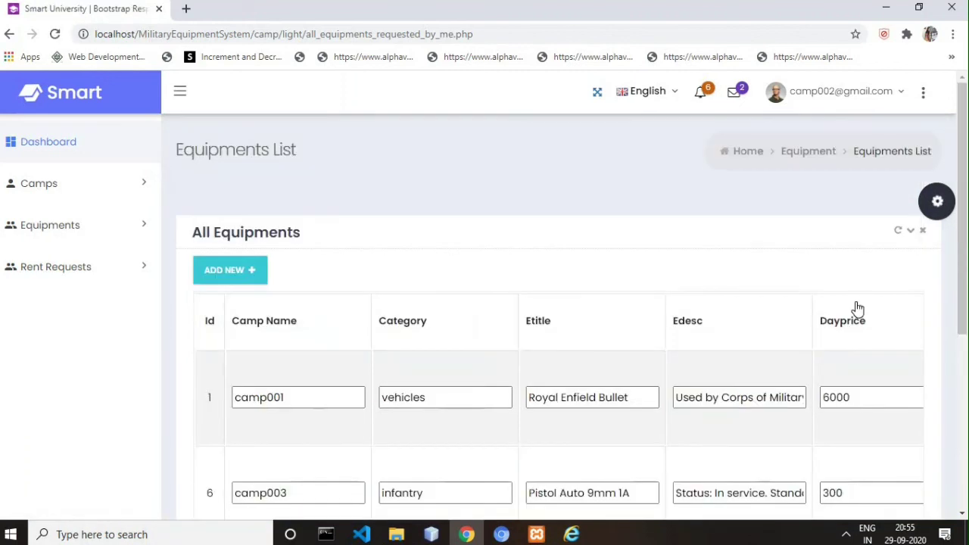
scroll(292, 258, "down", 4)
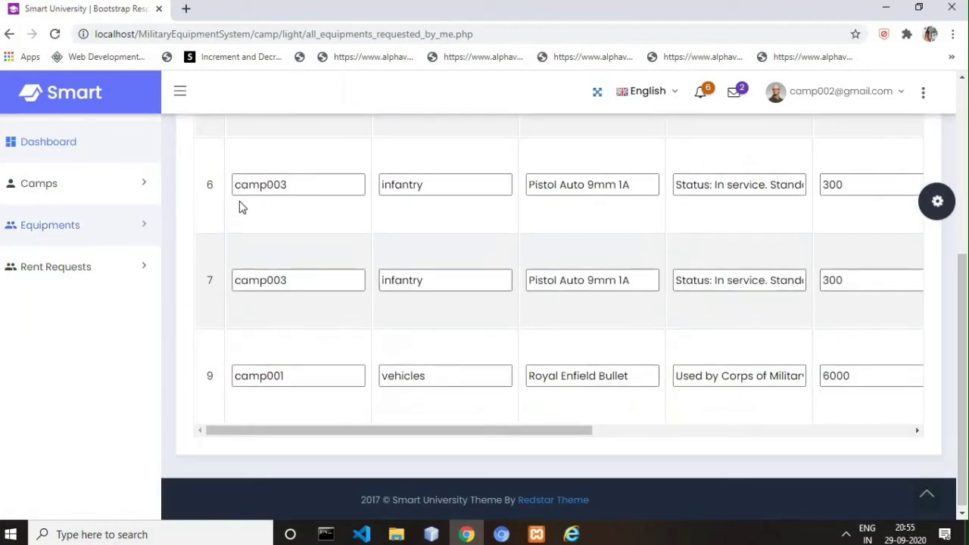
scroll(235, 250, "up", 2)
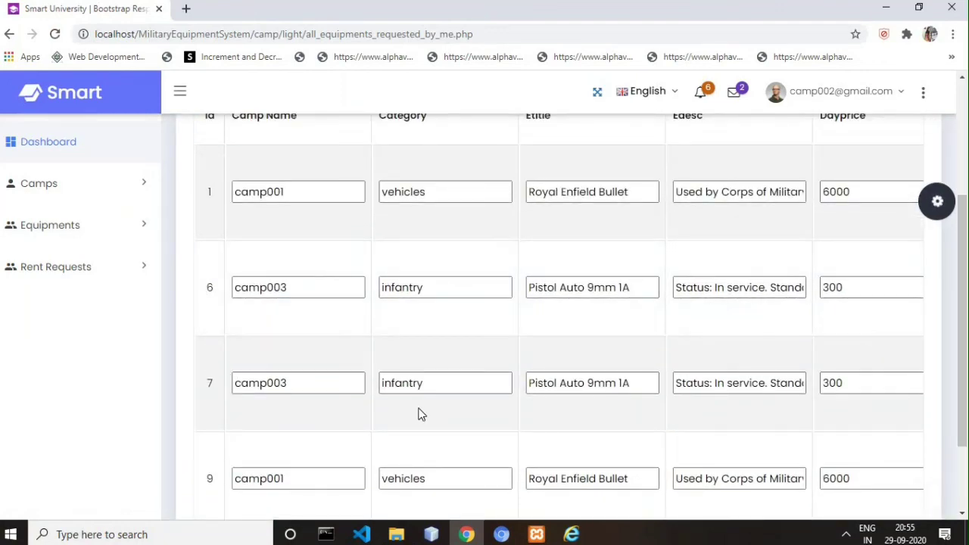